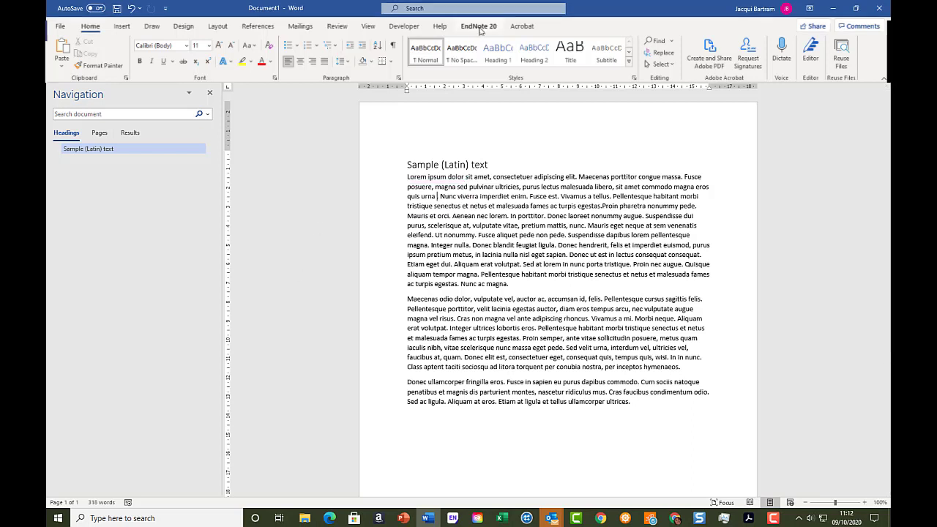
- Look through the EndNote 20 citation styles available for the document without choosing a different one
click(479, 30)
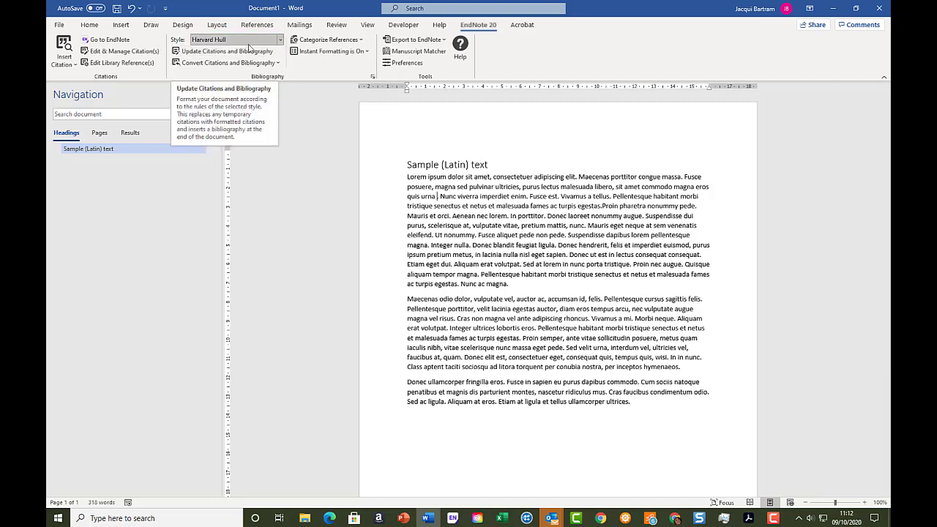
click(280, 39)
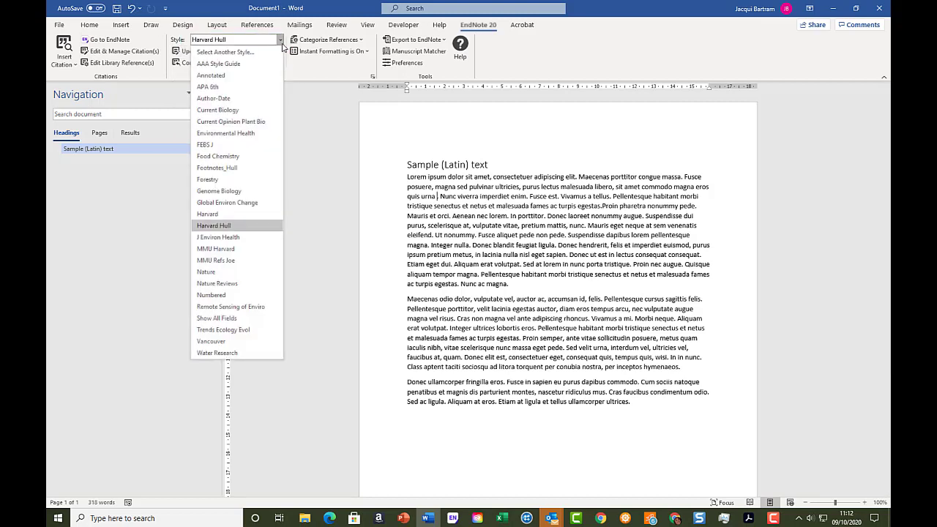
click(281, 45)
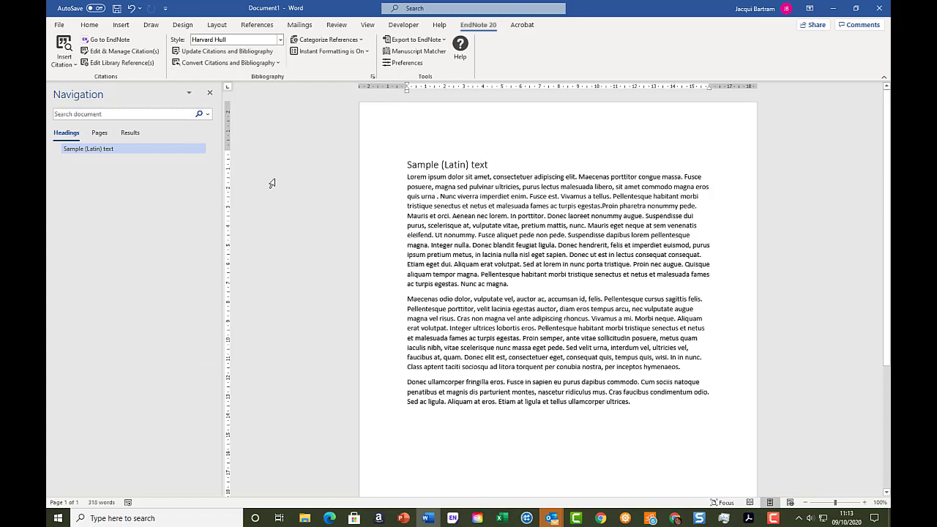
- Open EndNote's citation finder and search the library by author surname for the 2017 article "Assessing visual literacy"
click(61, 51)
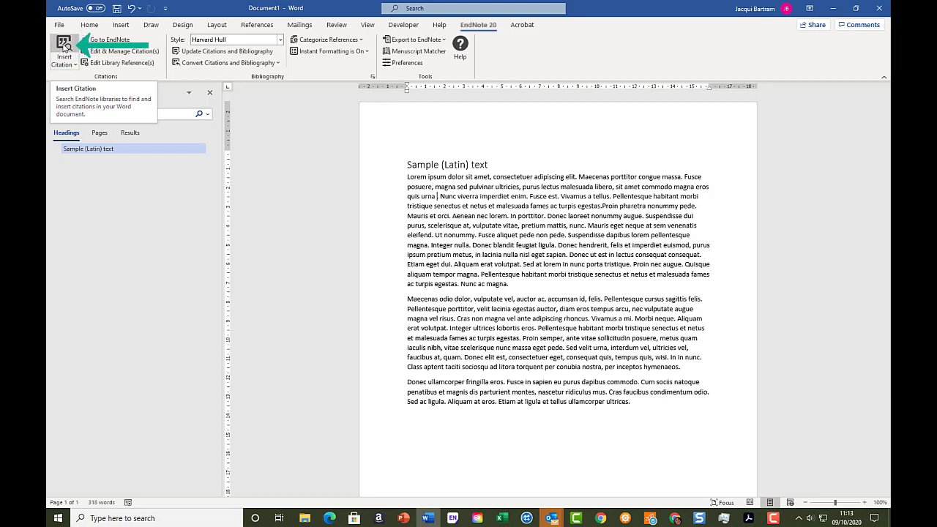
click(70, 66)
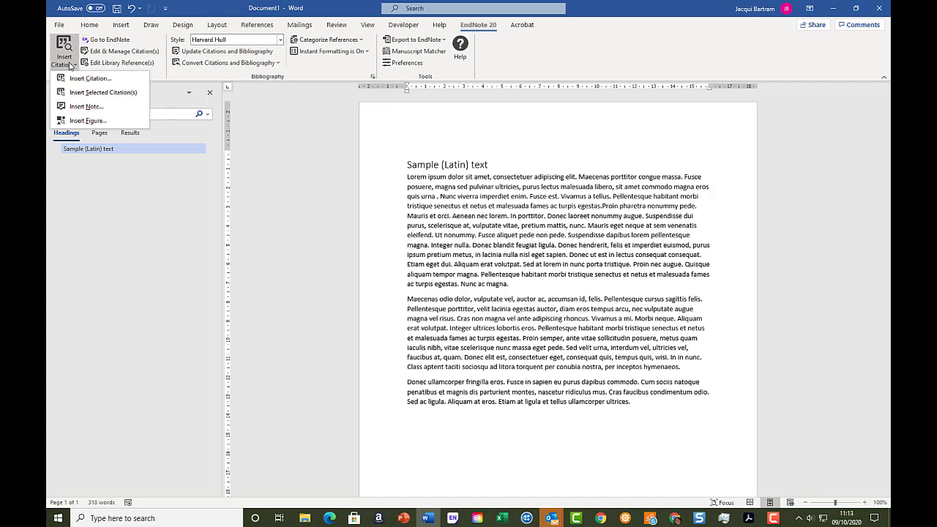
click(67, 46)
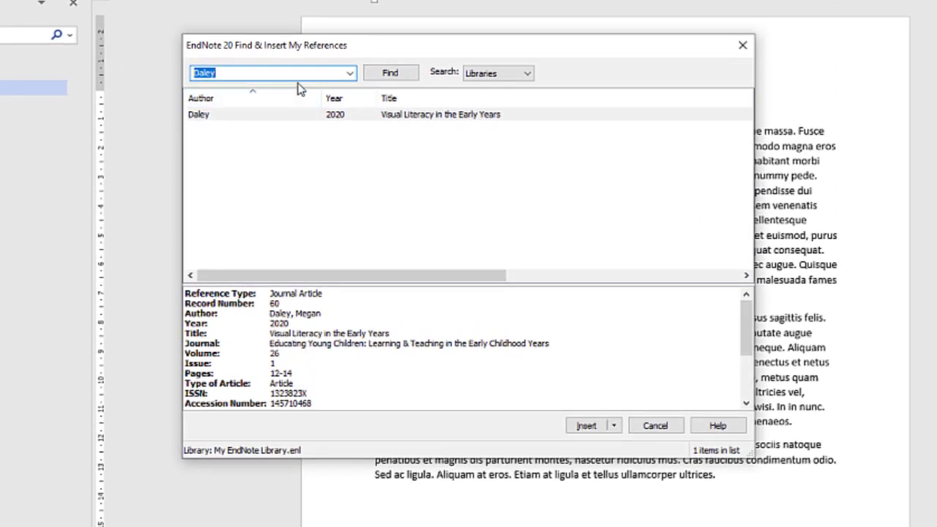
click(352, 141)
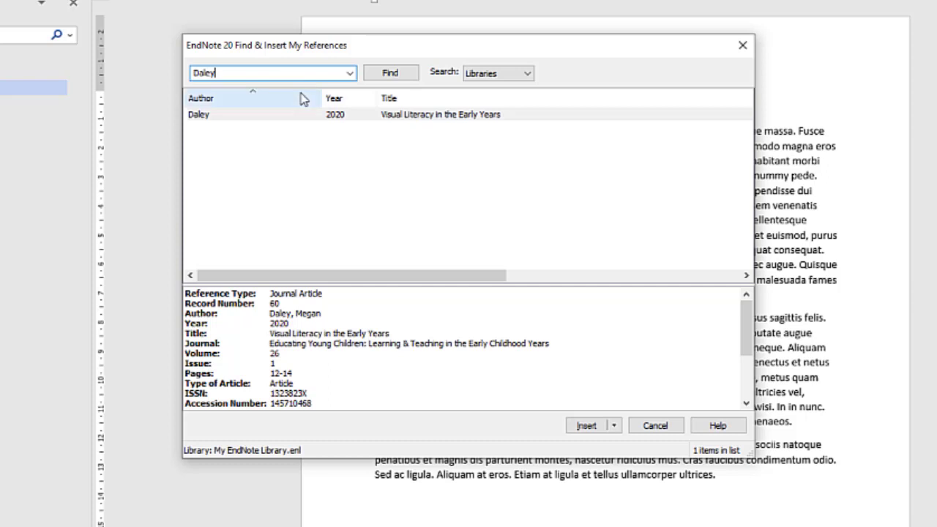
key(BackSpace)
key(BackSpace)
key(BackSpace)
key(BackSpace)
key(BackSpace)
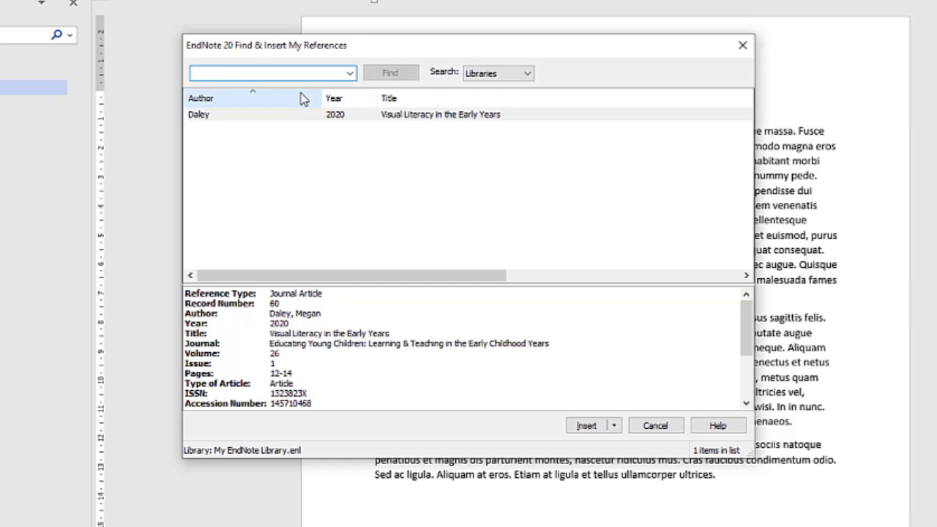
text(Bowen)
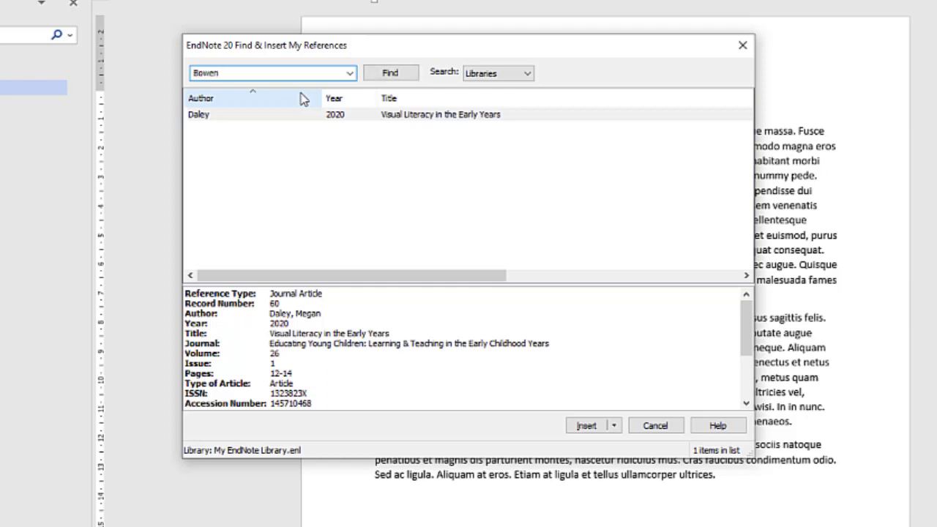
key(Return)
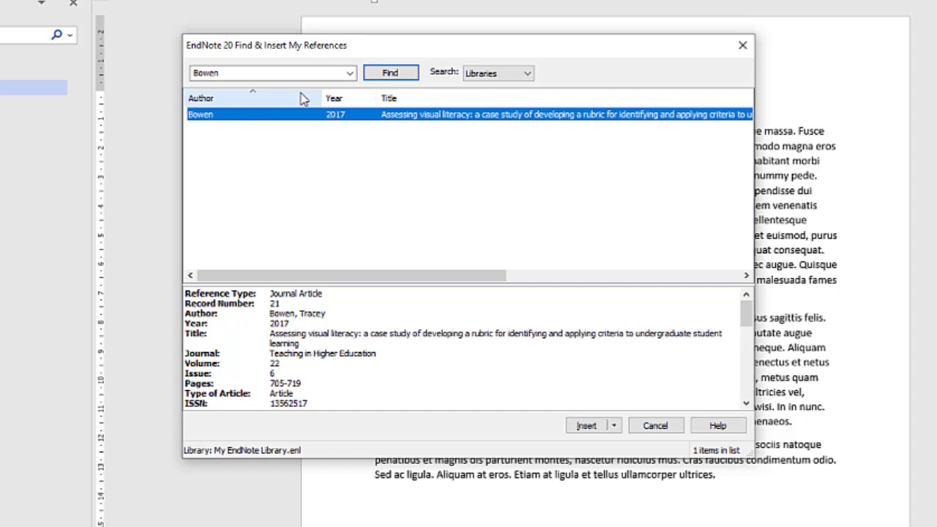
- Search the EndNote library for "rubric" and insert the 2017 "Assessing visual literacy" article as a citation after "quis urna"
click(237, 73)
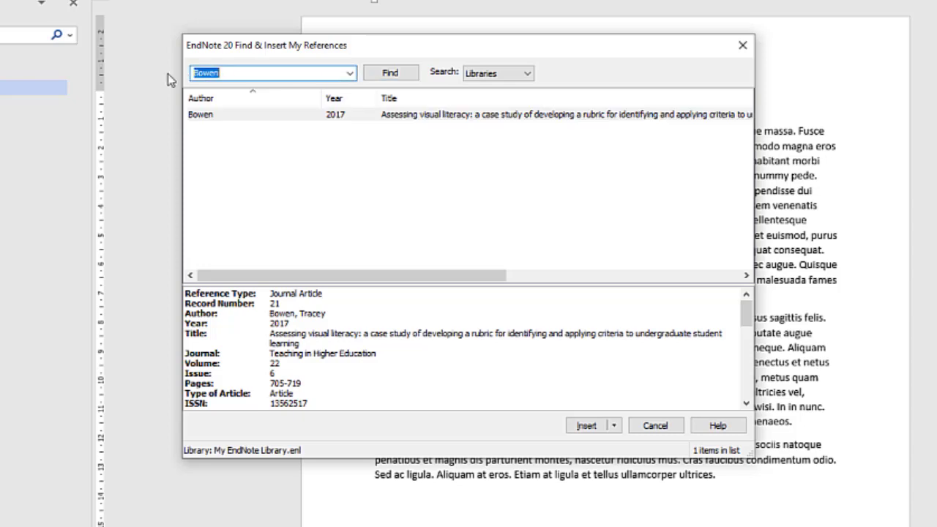
text(rubric)
key(Return)
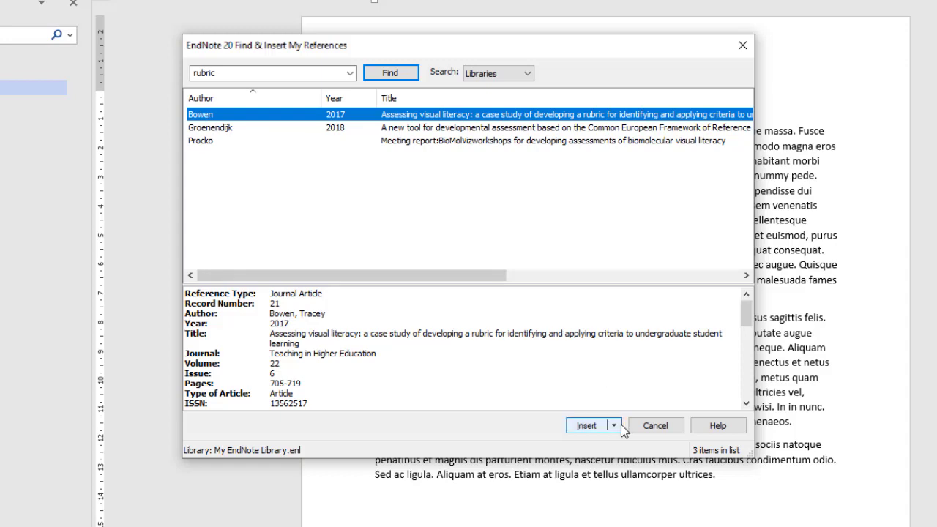
click(586, 425)
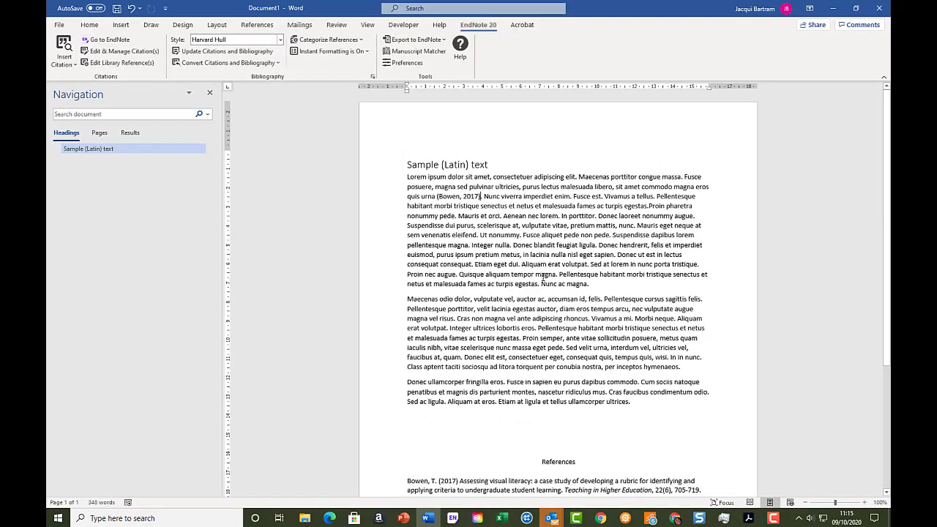
- Cite the 2018 "A new tool for developmental assessment" article as Author (Year) before "Mauris et orci", followed by "suggested that"
scroll(542, 281, down, 2)
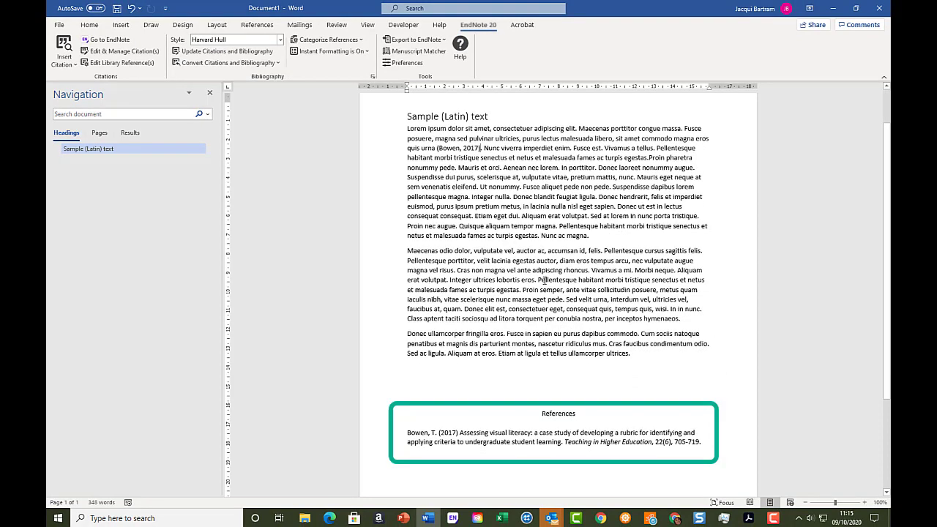
click(458, 167)
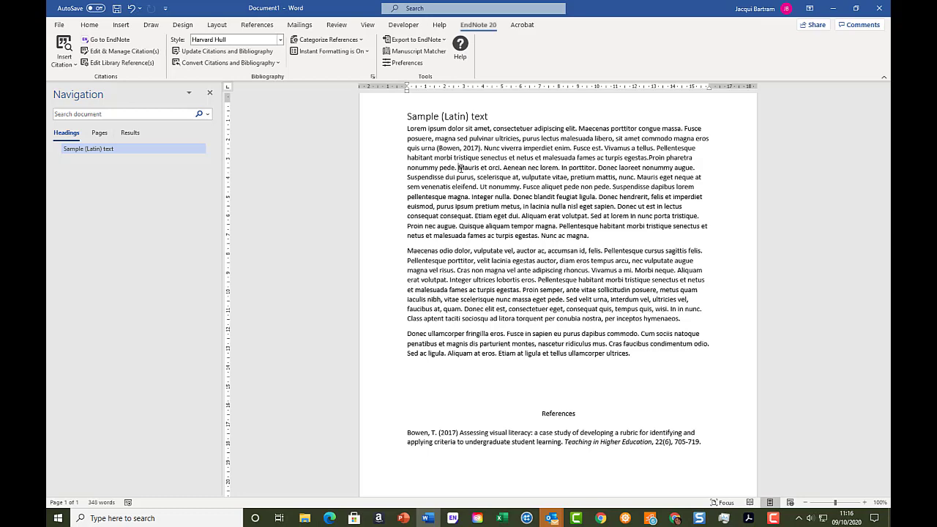
click(66, 45)
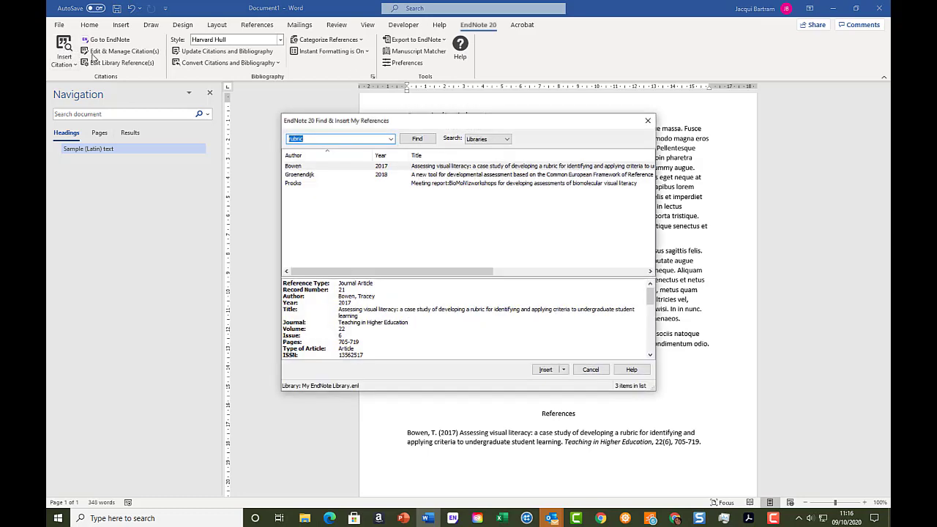
click(292, 175)
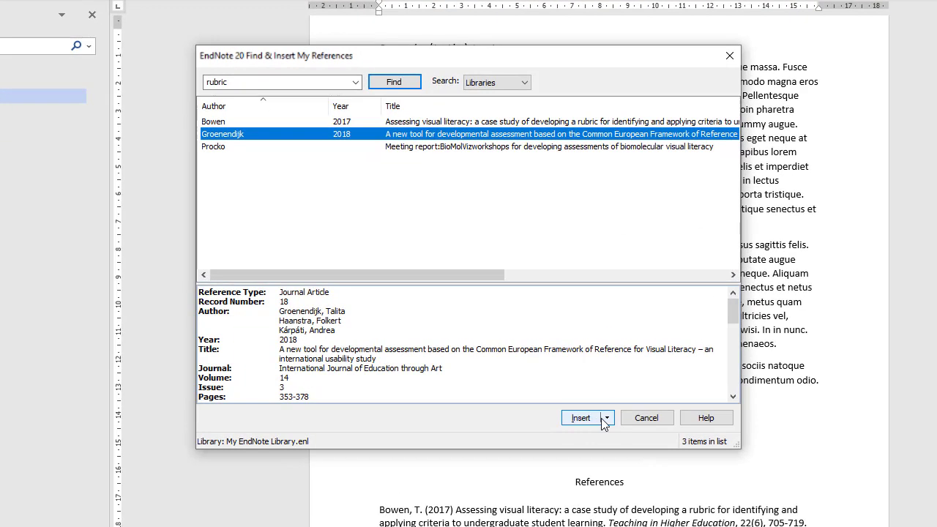
click(606, 418)
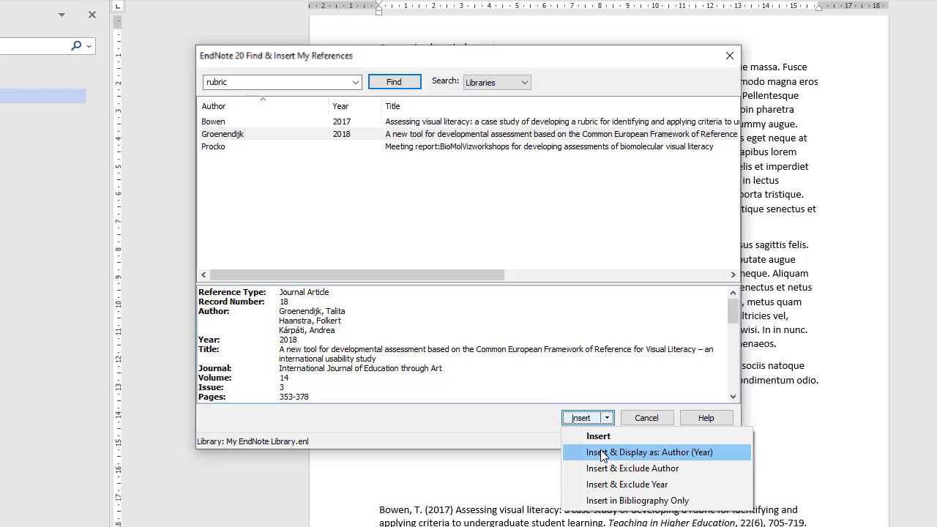
click(602, 452)
text(suggested)
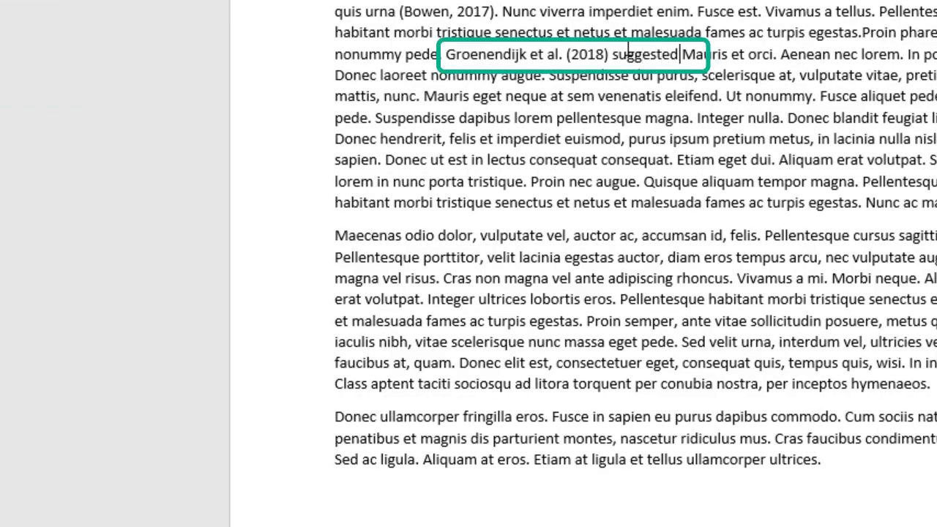
text( that)
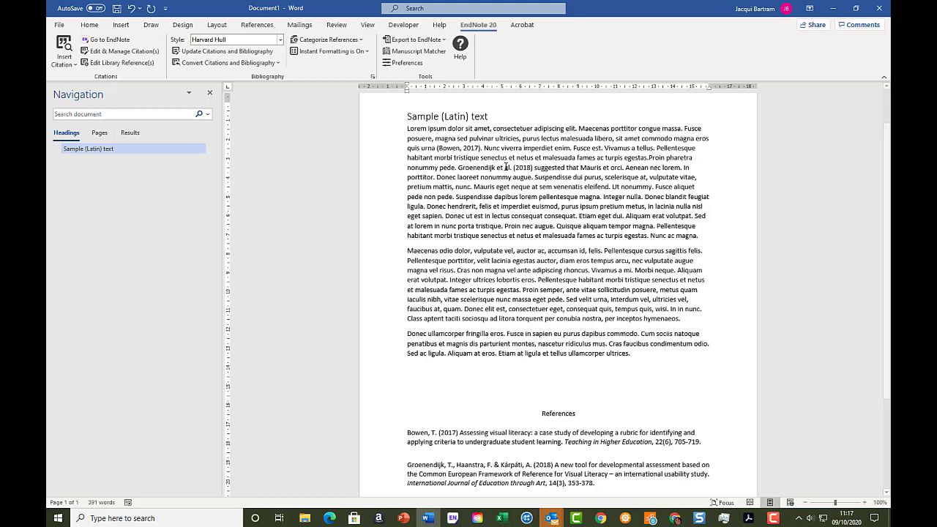
- View the citation editing options for the 2018 citation before "suggested that"
right_click(522, 167)
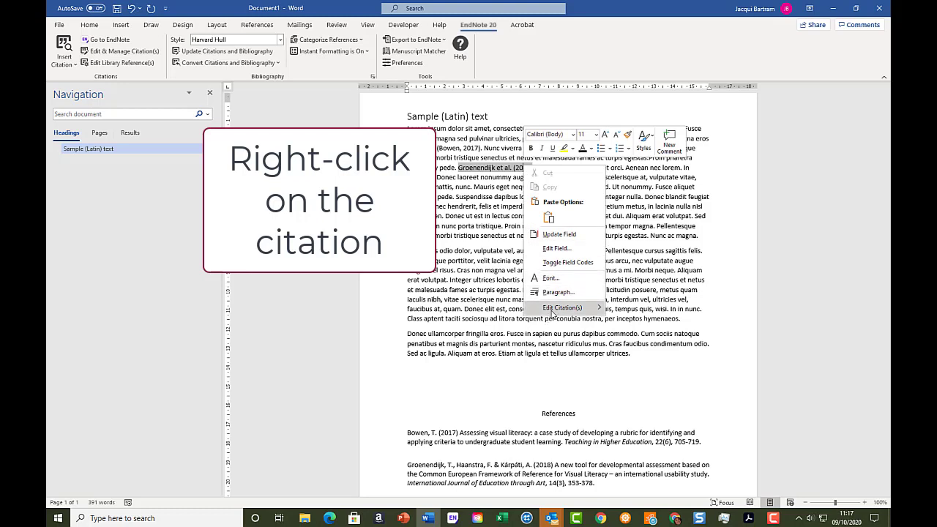
mouse_move(552, 313)
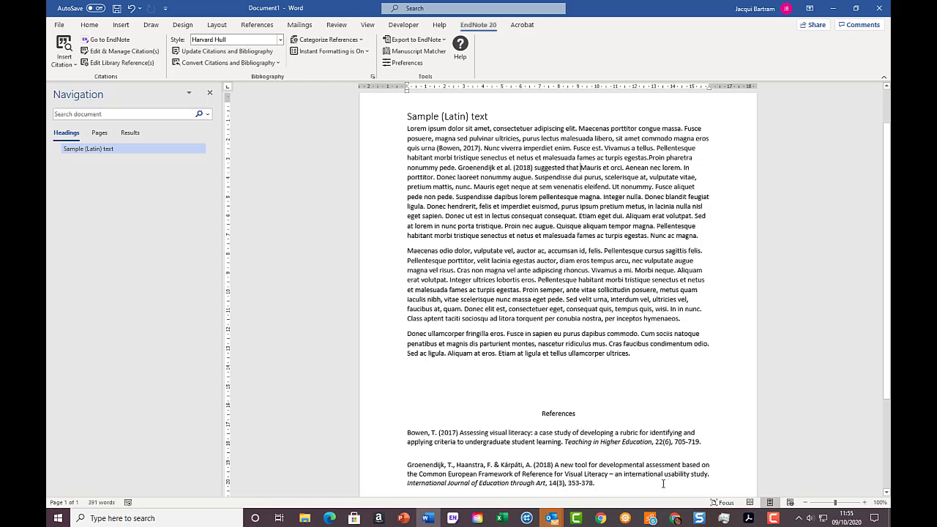
- Select the 2016 book "Visual literacy for libraries" in EndNote, return to Word and insert the selected citation after "nonummy augue"
click(453, 518)
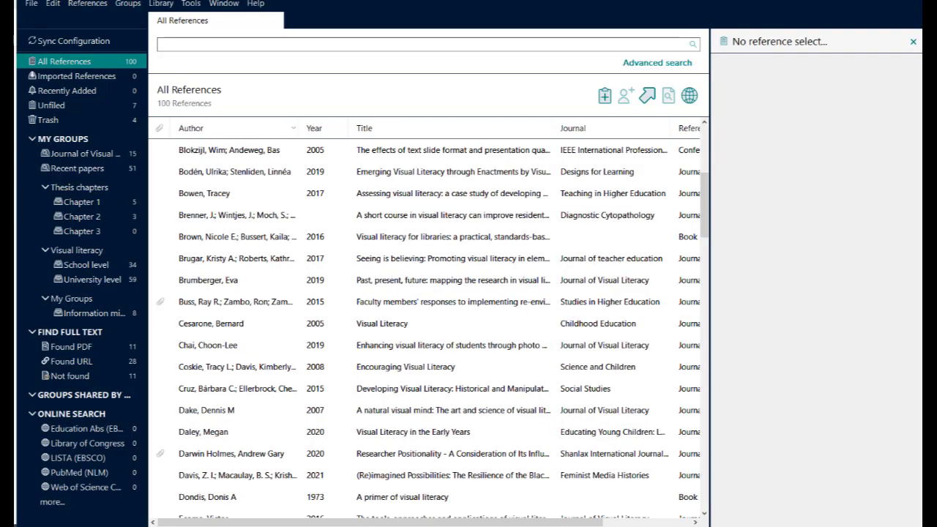
click(256, 238)
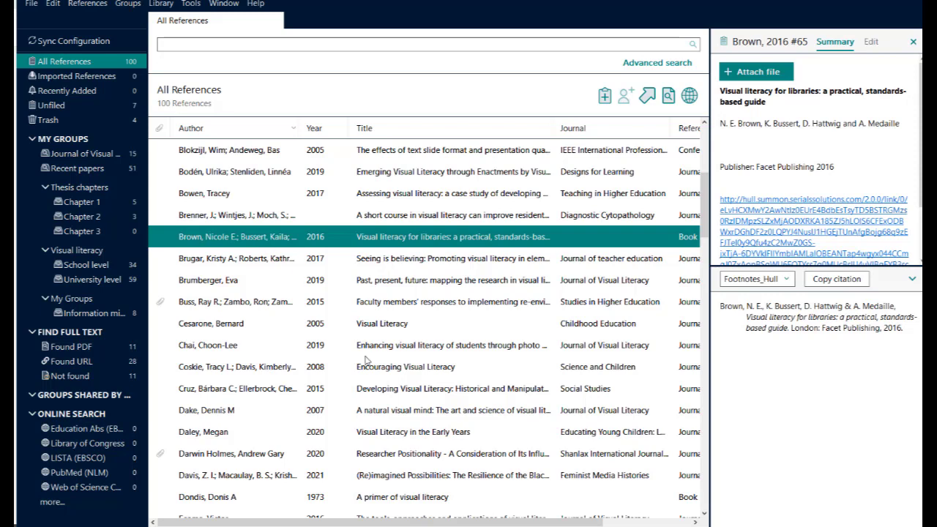
click(427, 518)
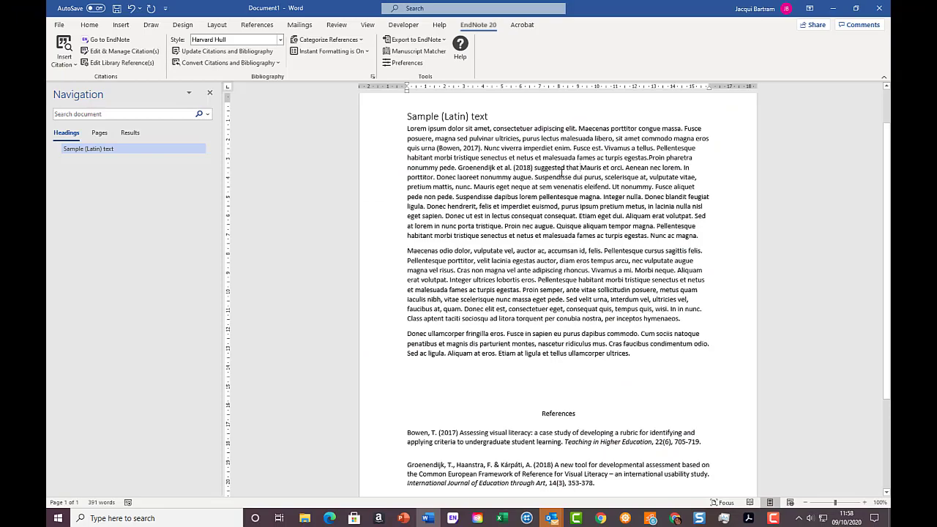
click(531, 176)
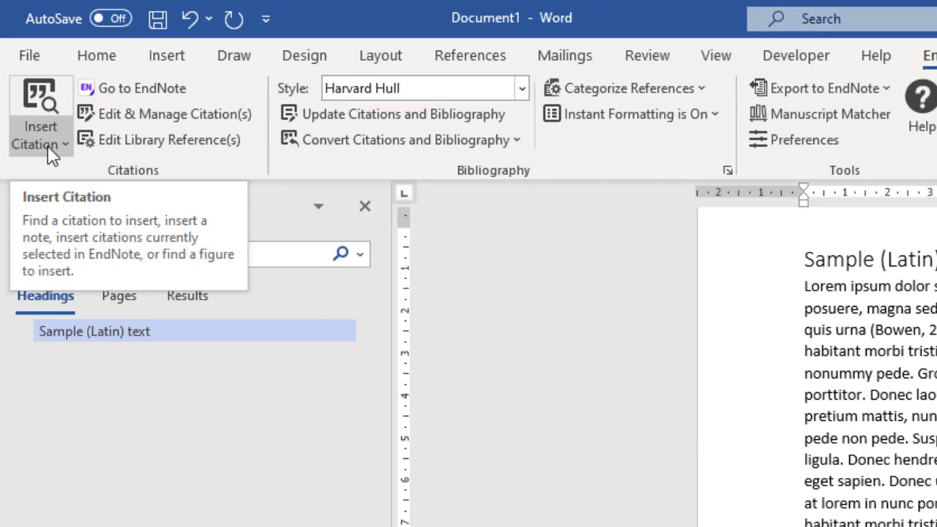
click(49, 146)
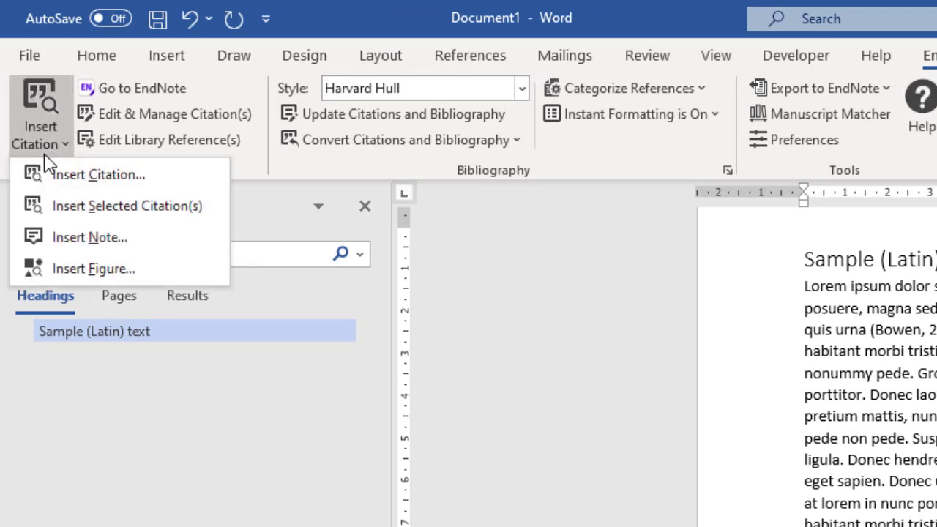
click(47, 202)
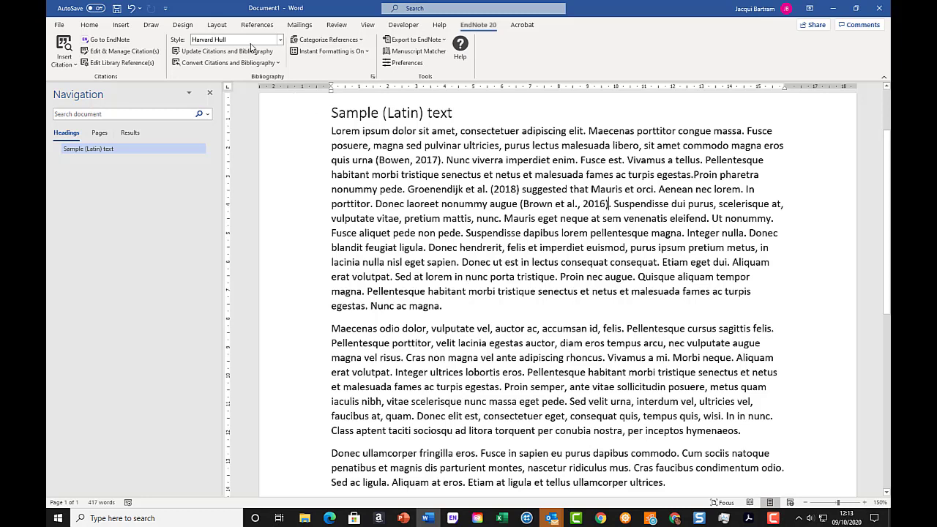
- Find the 2020 article "Visual Literacy in the Early Years" by author surname and add it to the citation after "nonummy augue"
click(65, 54)
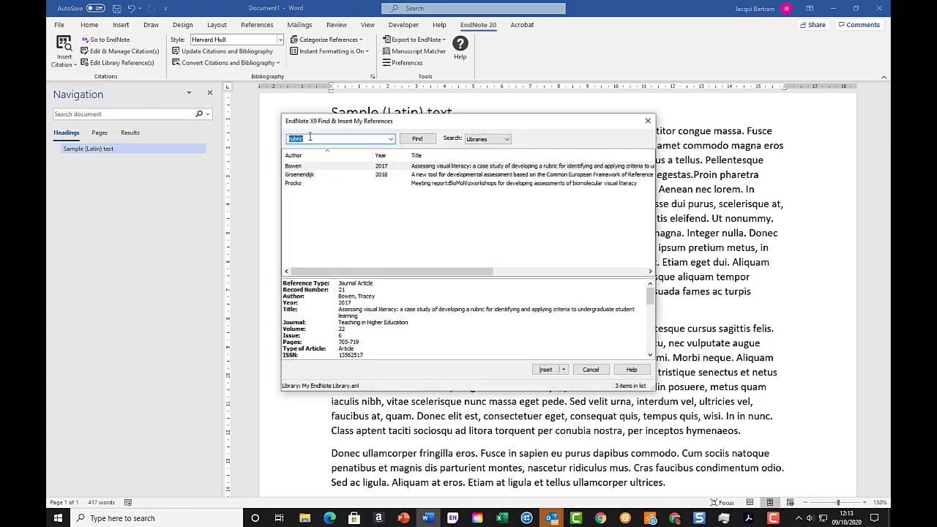
text(daley)
key(Return)
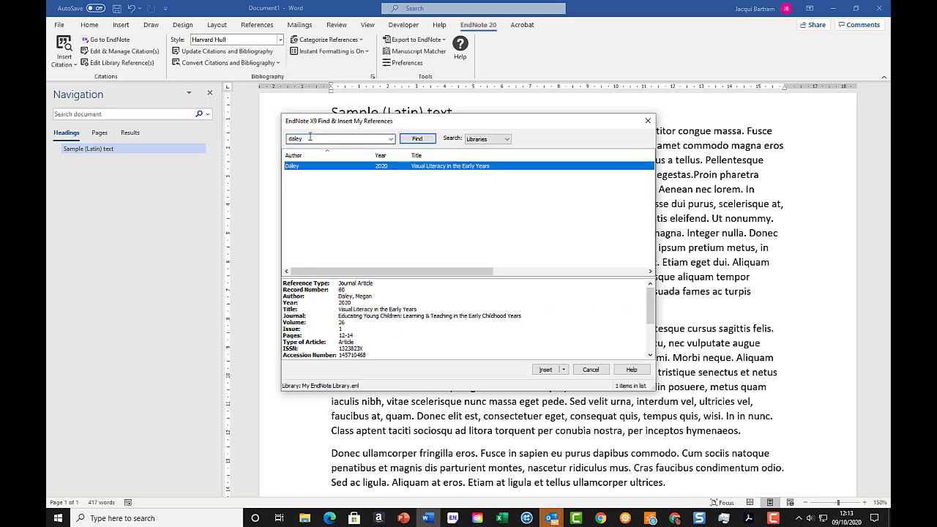
click(544, 370)
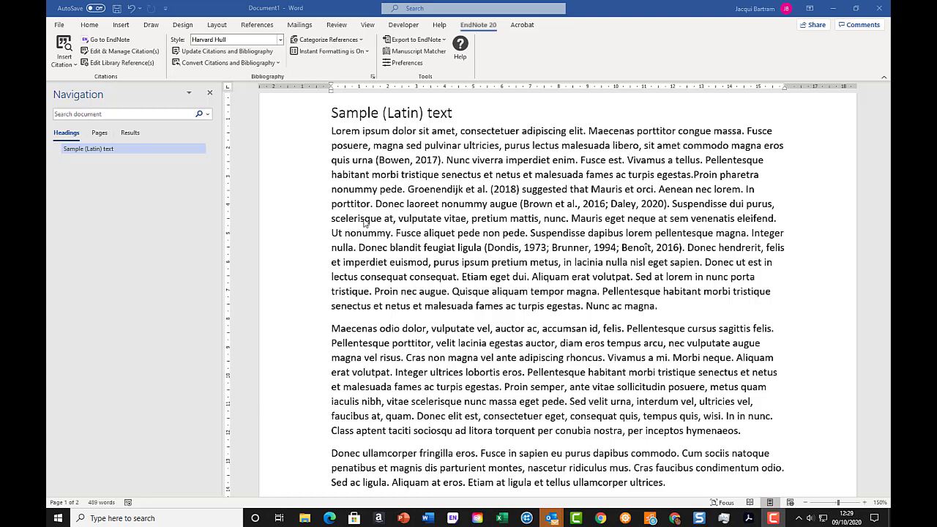
- Add page number 25 to the 2017 citation after "quis urna" in the Edit & Manage Citations dialog
right_click(413, 159)
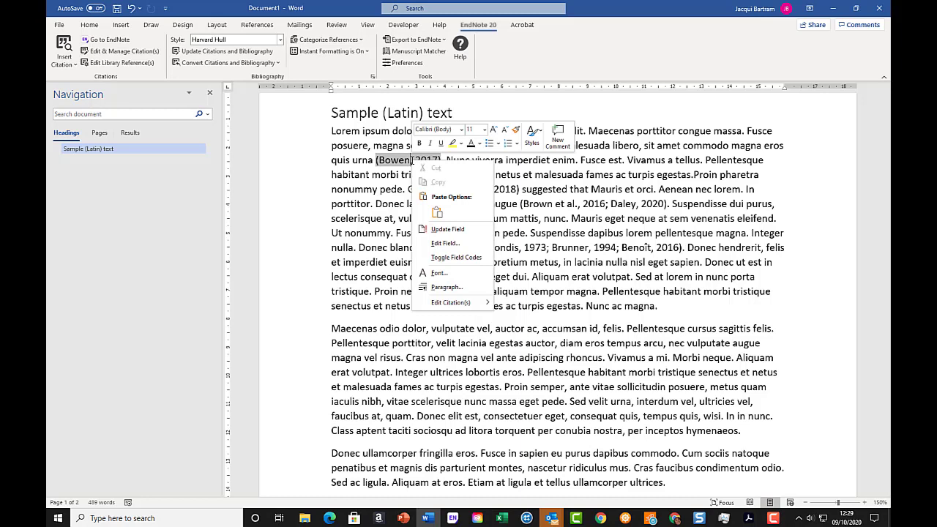
mouse_move(456, 306)
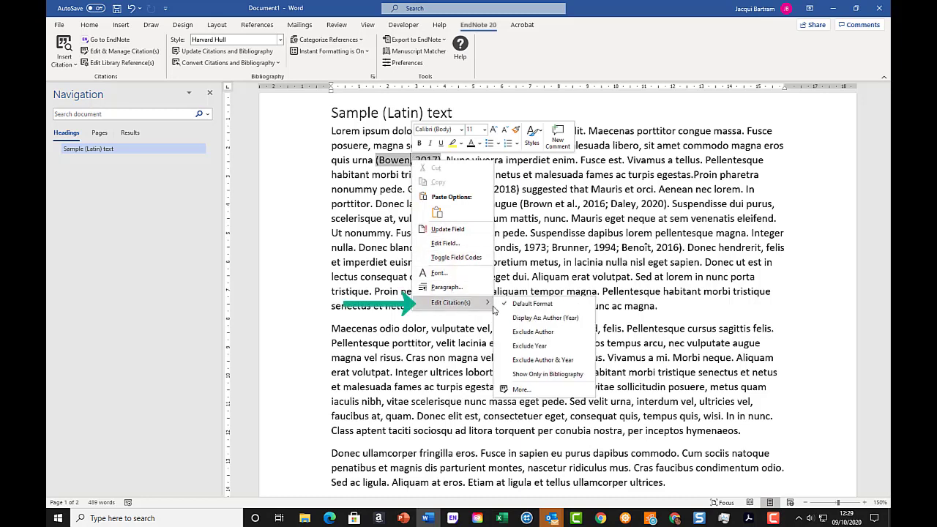
click(550, 393)
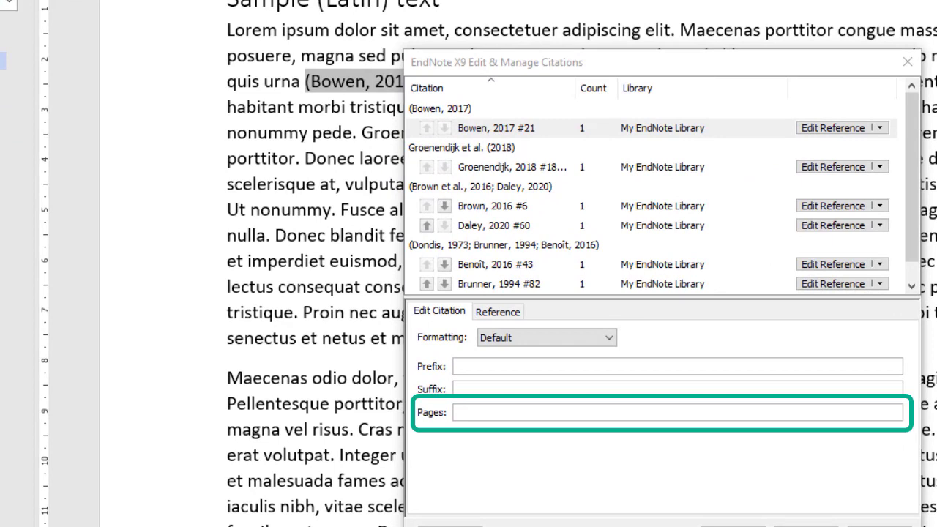
click(472, 411)
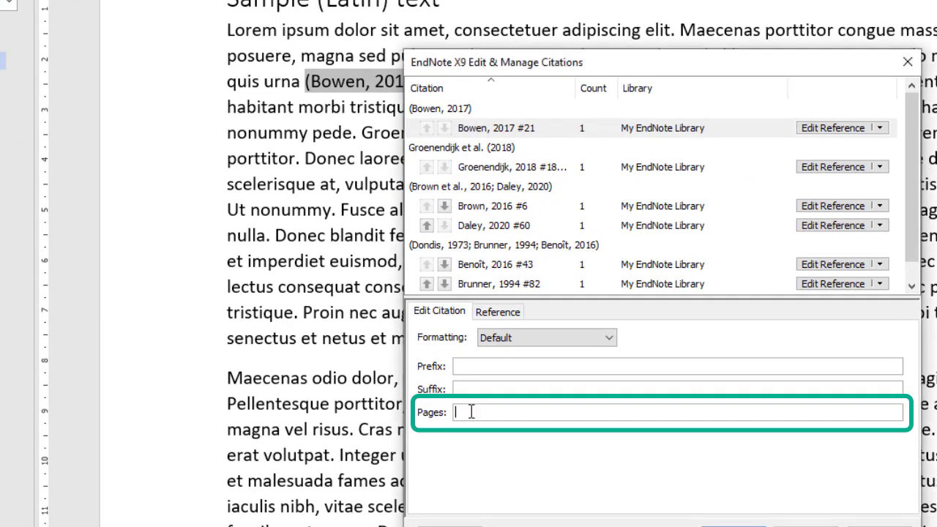
text(25)
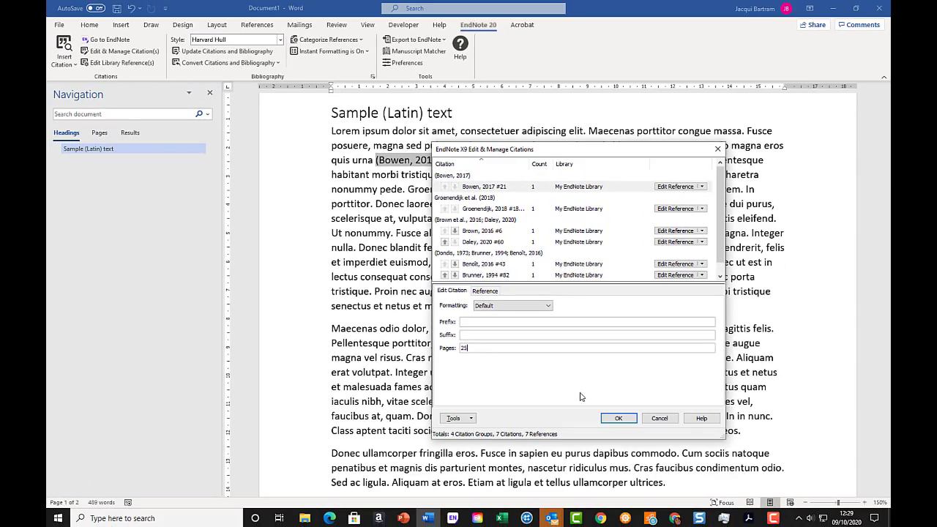
click(618, 418)
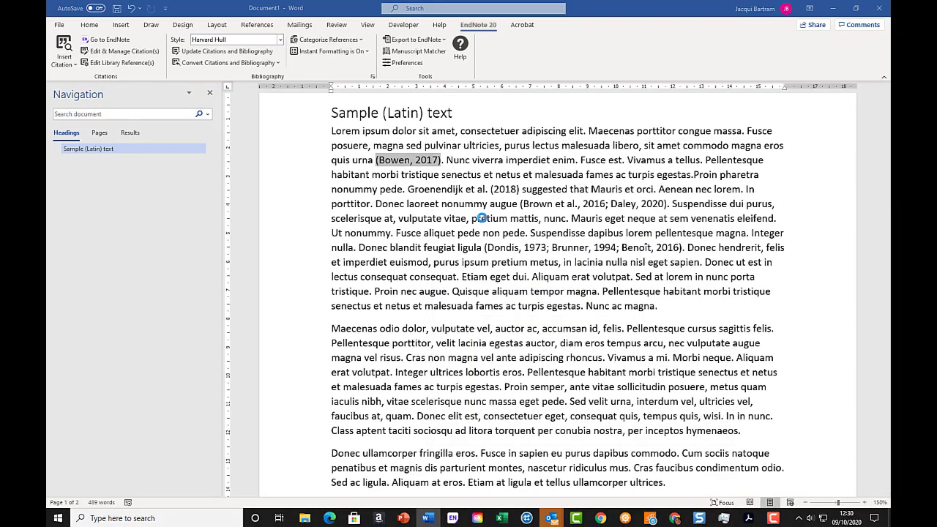
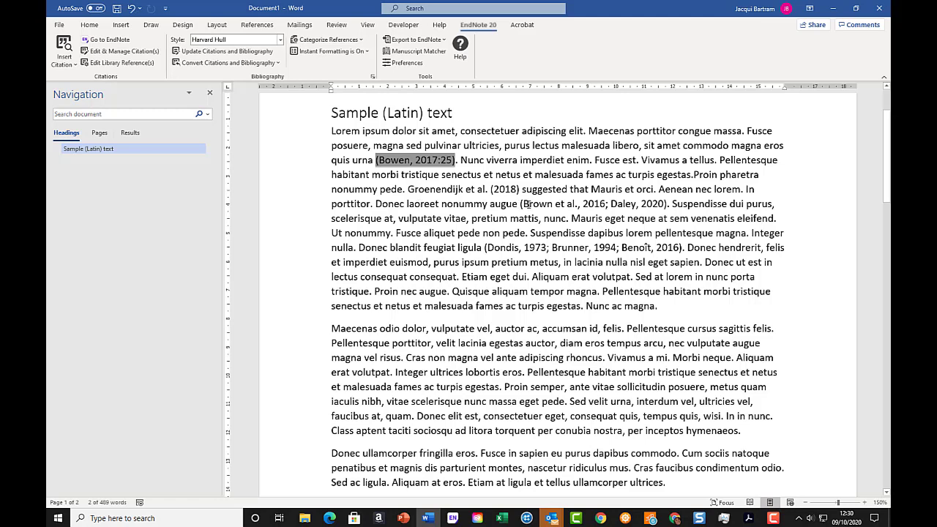
- Try adding "see also" as manual text at the start of the citation after "nonummy augue", and undo the edit
click(521, 233)
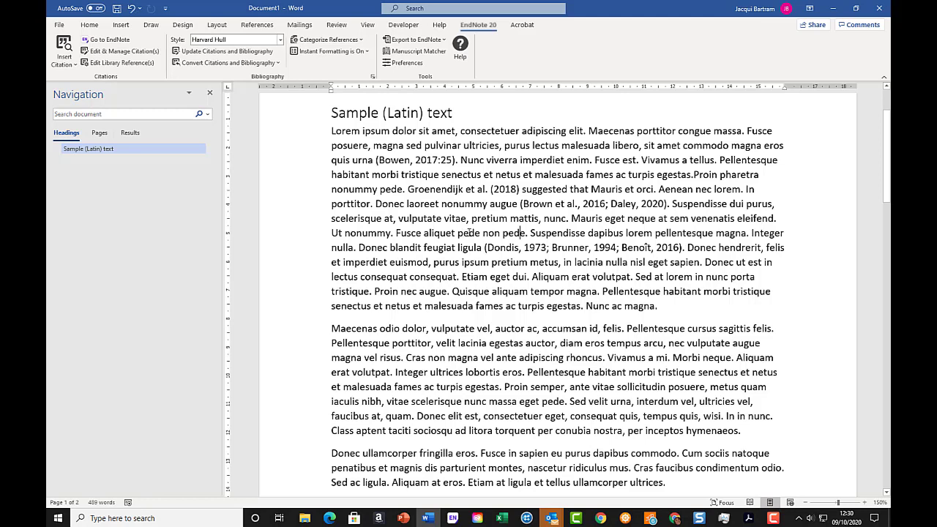
click(520, 206)
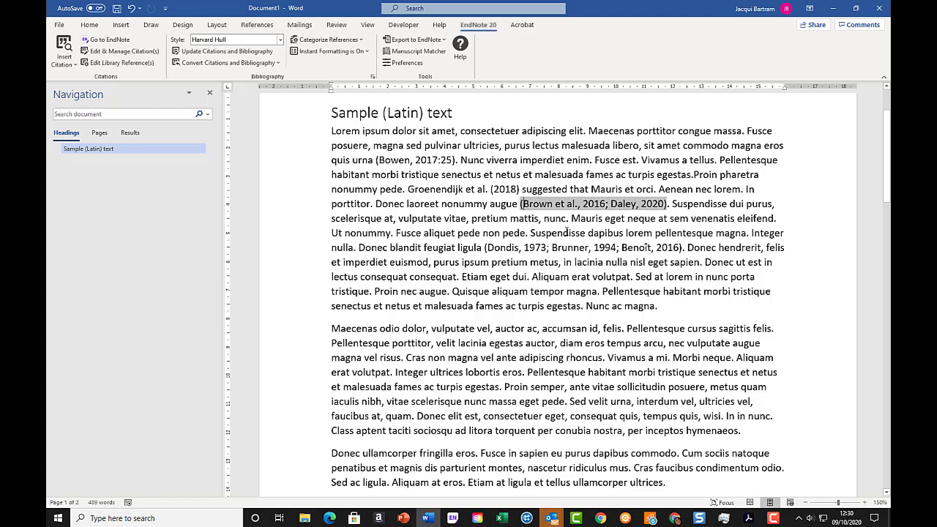
text(see also)
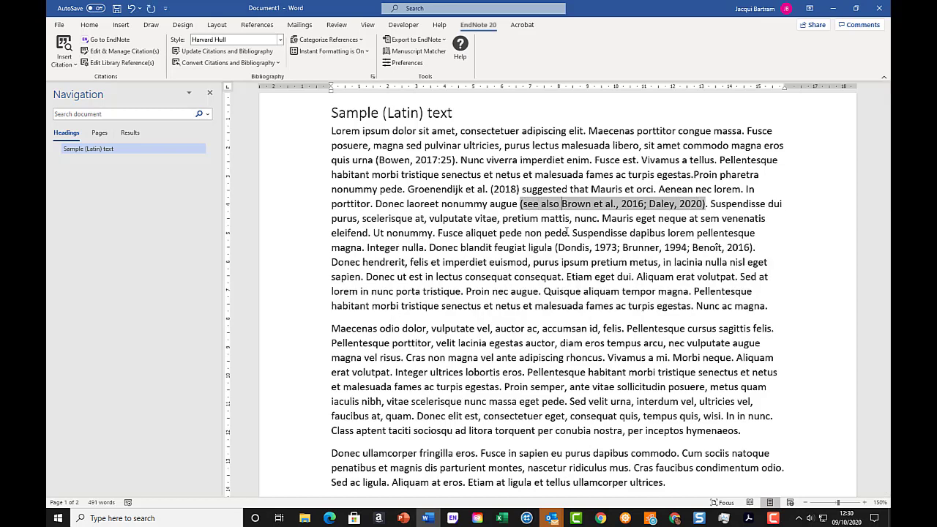
key(ctrl+z)
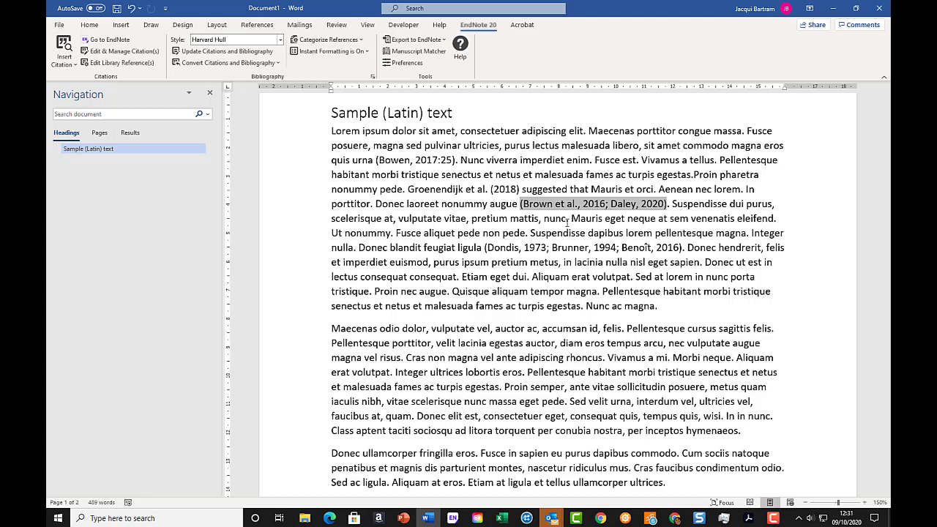
- Set the prefix "see also" on the 2016 reference in the citation after "nonummy augue" through EndNote's citation editing
right_click(534, 204)
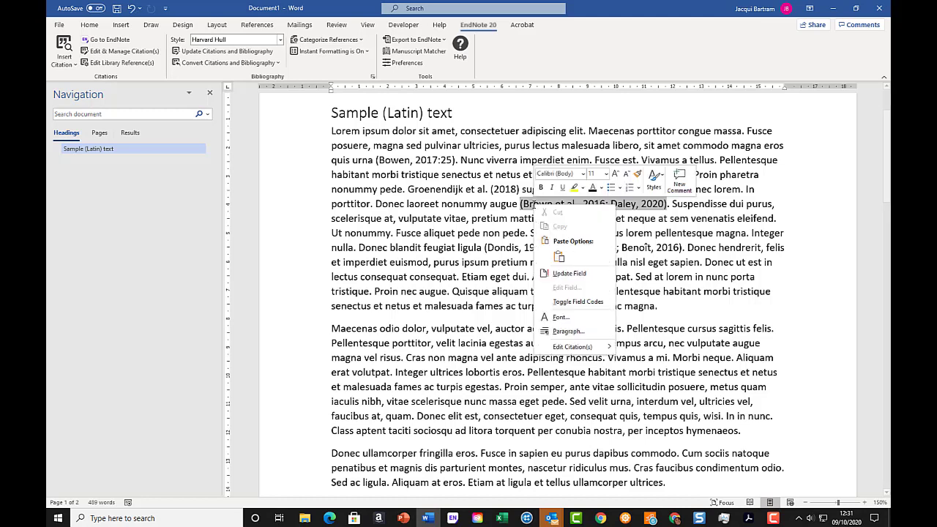
mouse_move(570, 351)
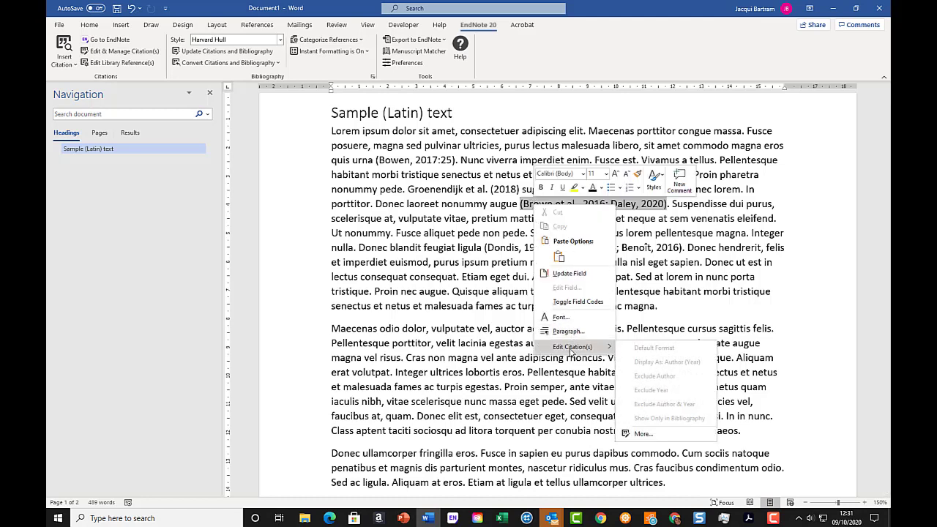
click(643, 434)
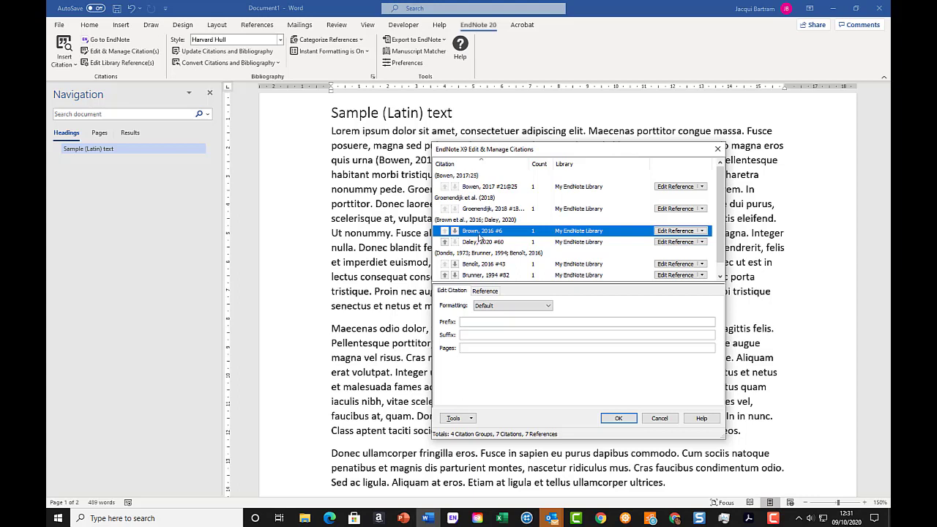
click(471, 322)
text(see also)
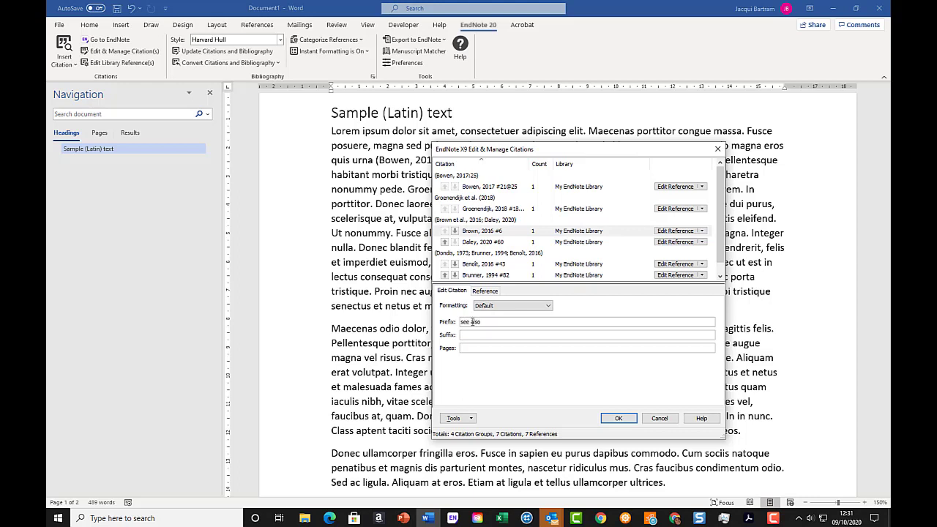
click(618, 418)
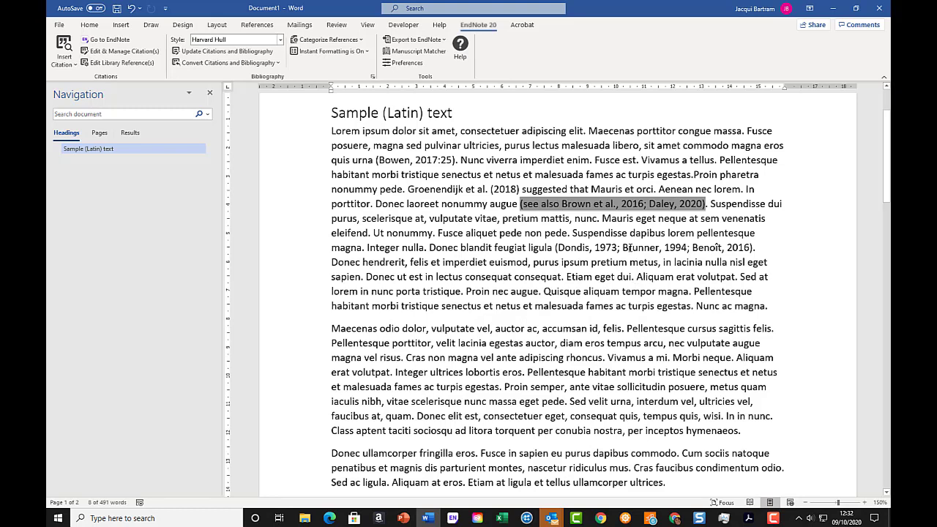
- Set the suffix "are good examples" on the 2016 reference in the three-source citation after "feugiat ligula"
right_click(627, 247)
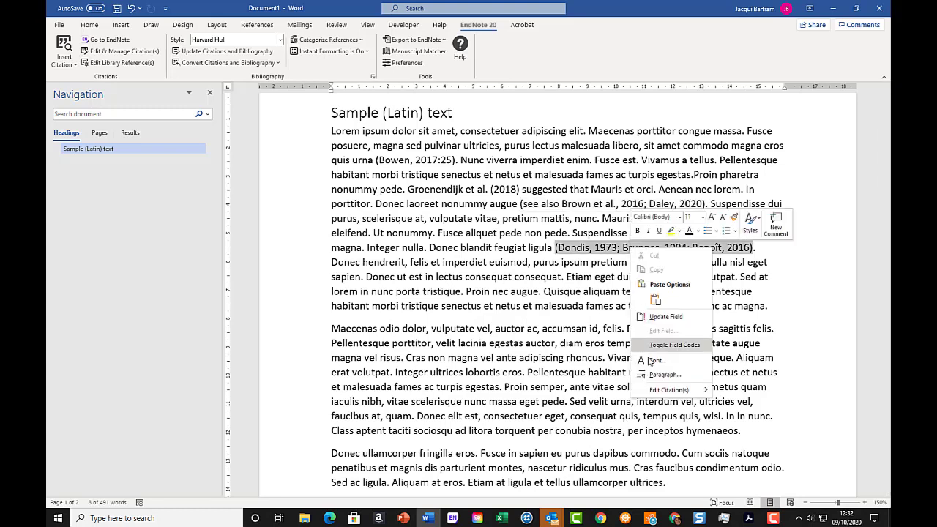
mouse_move(662, 393)
click(739, 477)
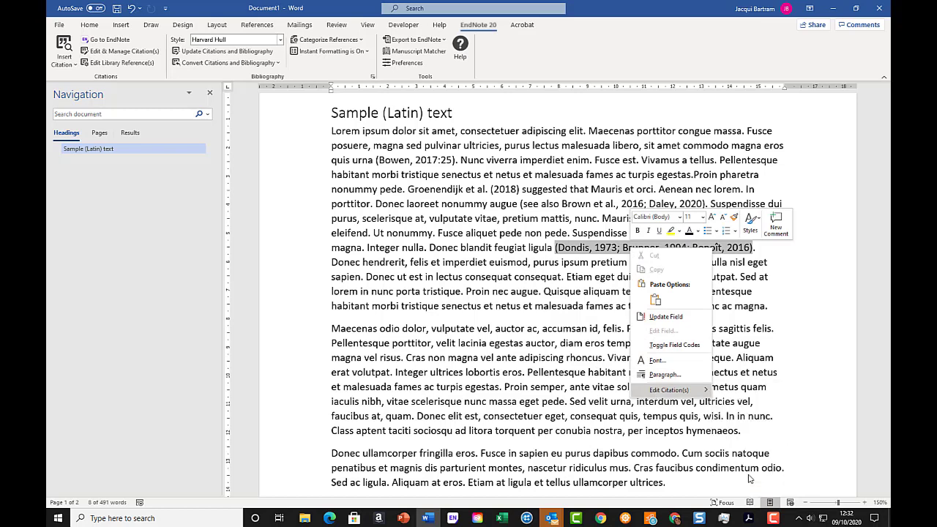
click(470, 335)
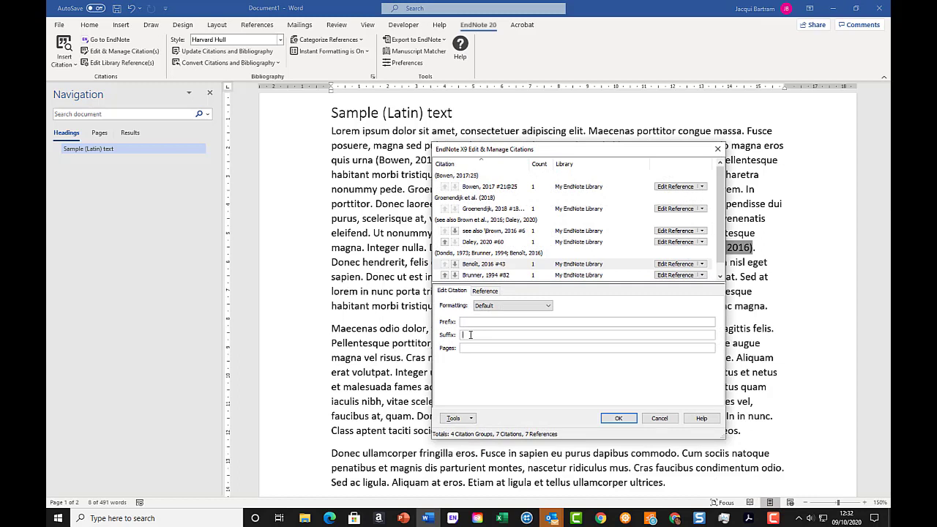
text(are good examples)
click(613, 418)
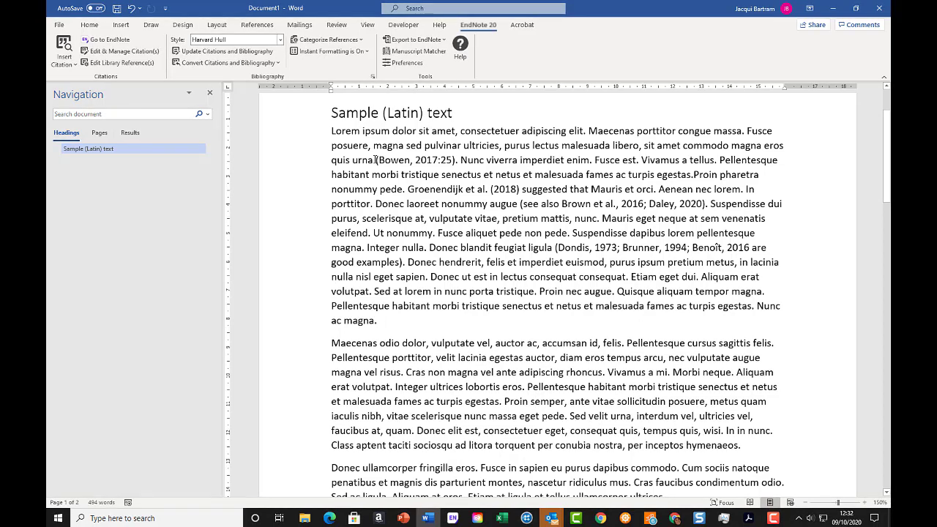
- Delete the whole 2017 citation after "quis urna" and check the References list at the end of the document
drag(375, 159, 456, 159)
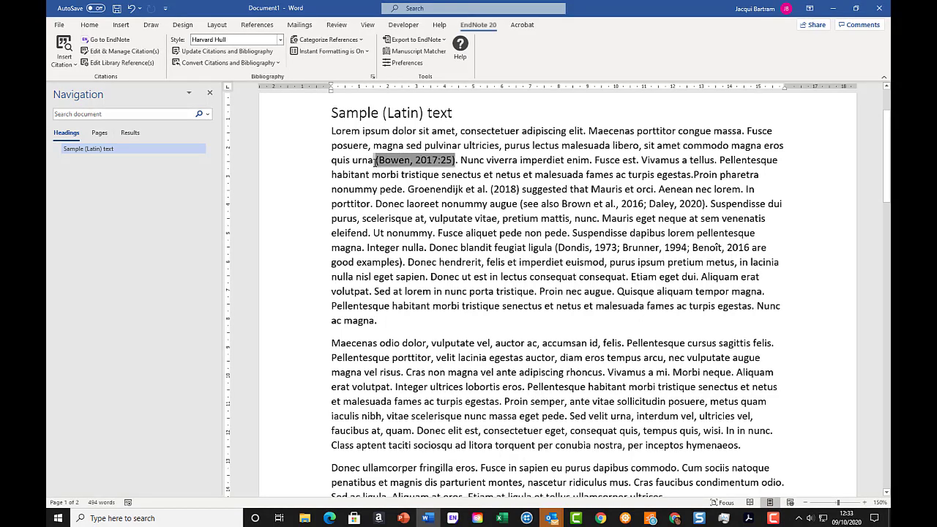
key(Delete)
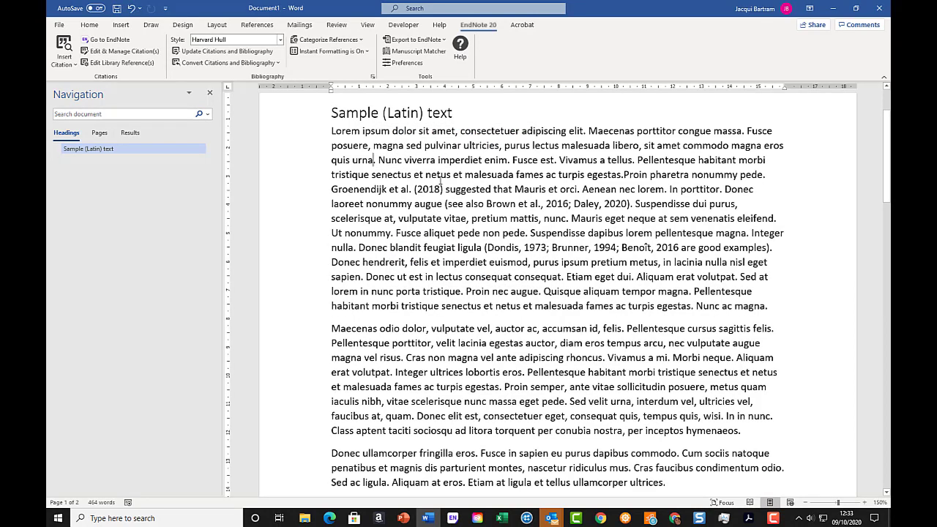
scroll(545, 254, down, 4)
scroll(544, 254, down, 3)
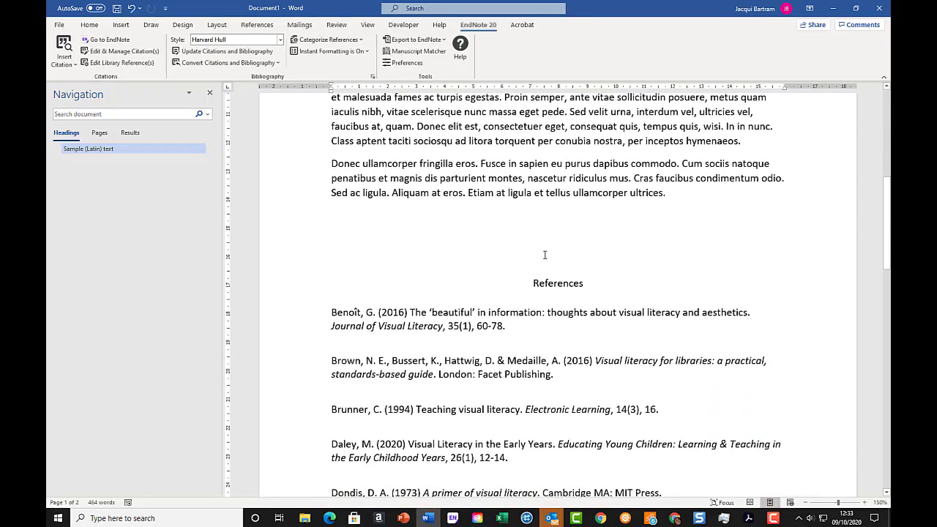
scroll(545, 254, up, 8)
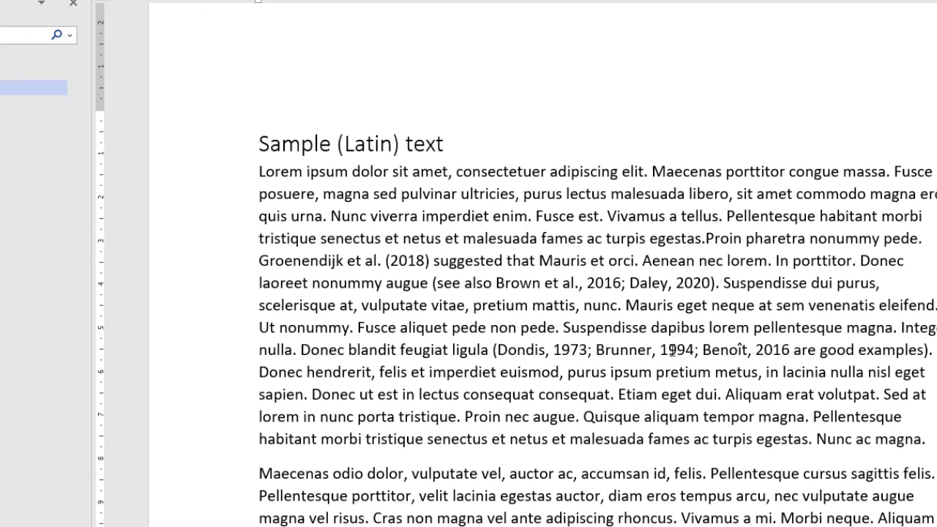
- Try deleting the 1994 reference directly from the text of the citation after "feugiat ligula", and undo the deletion
drag(694, 349, 595, 350)
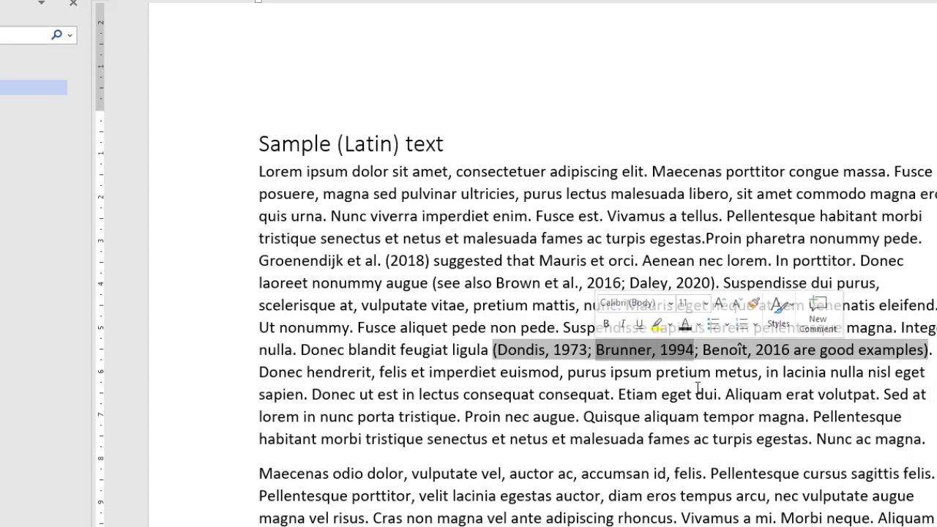
key(Delete)
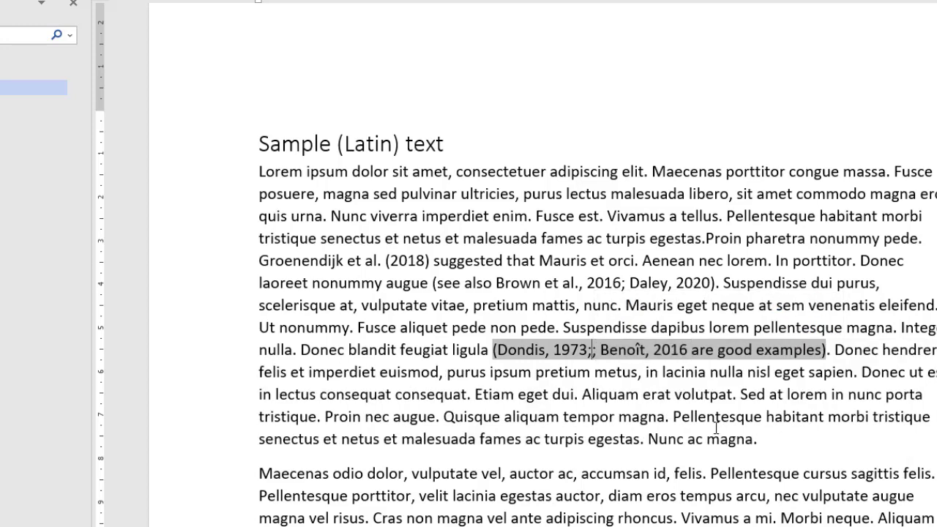
key(ctrl+z)
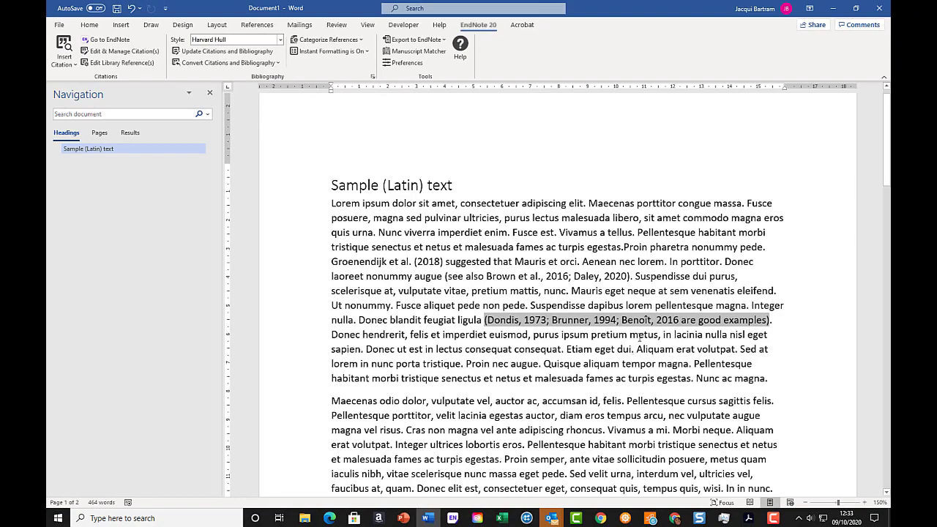
- Remove the 1994 reference from the three-source citation after "feugiat ligula" using EndNote's Remove Citation option
right_click(571, 320)
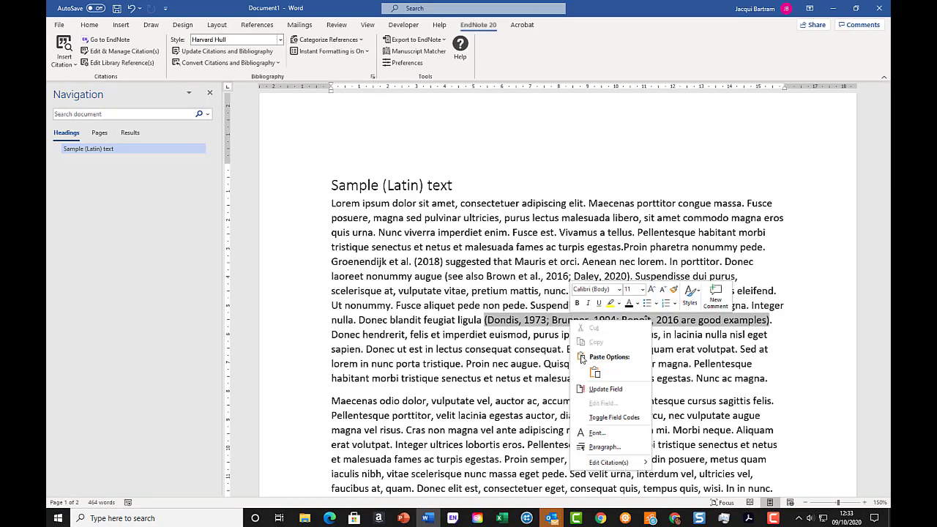
mouse_move(608, 461)
click(679, 496)
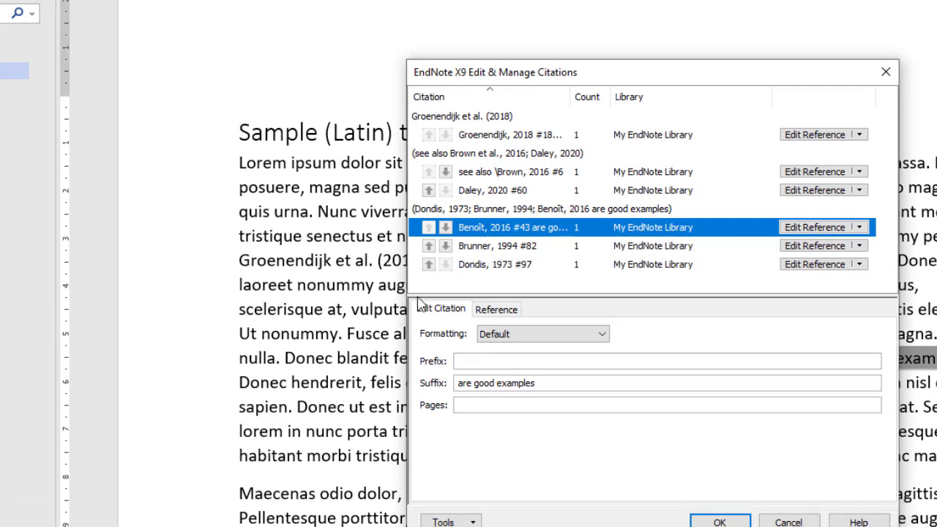
click(479, 251)
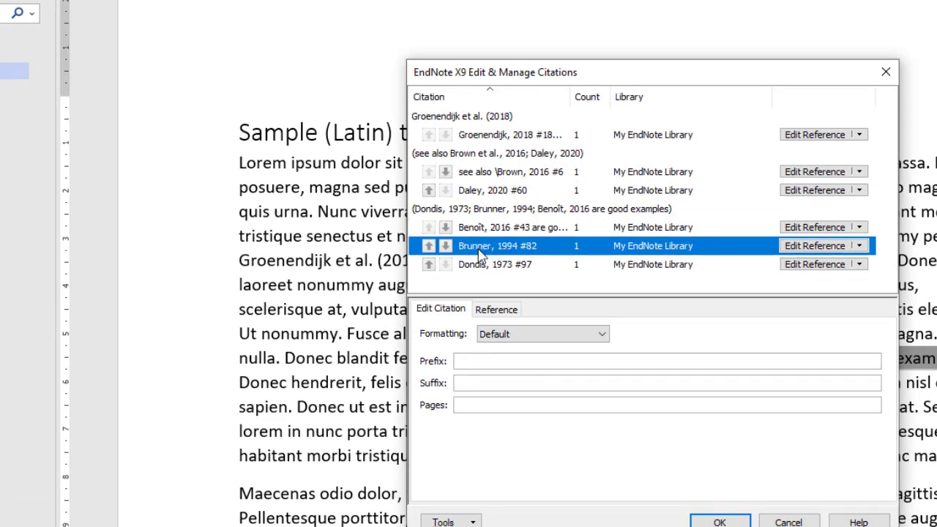
click(859, 246)
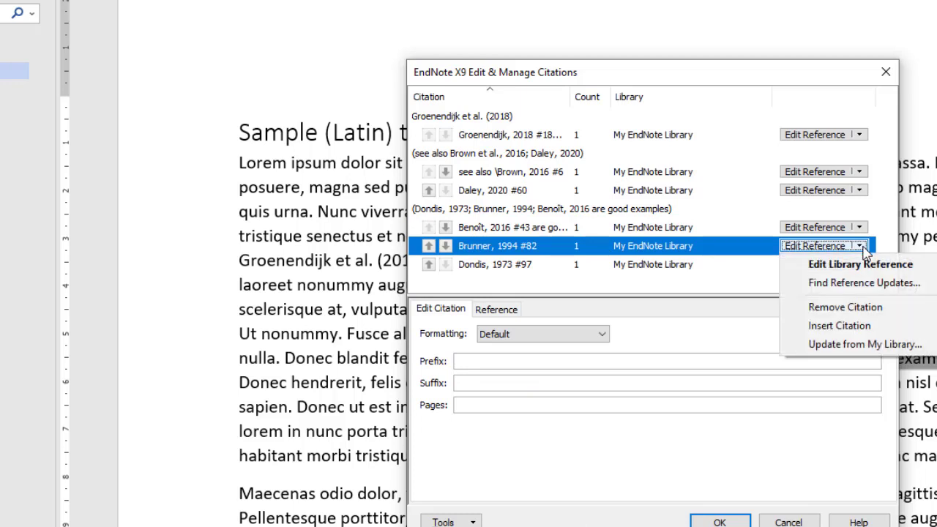
click(846, 307)
click(719, 521)
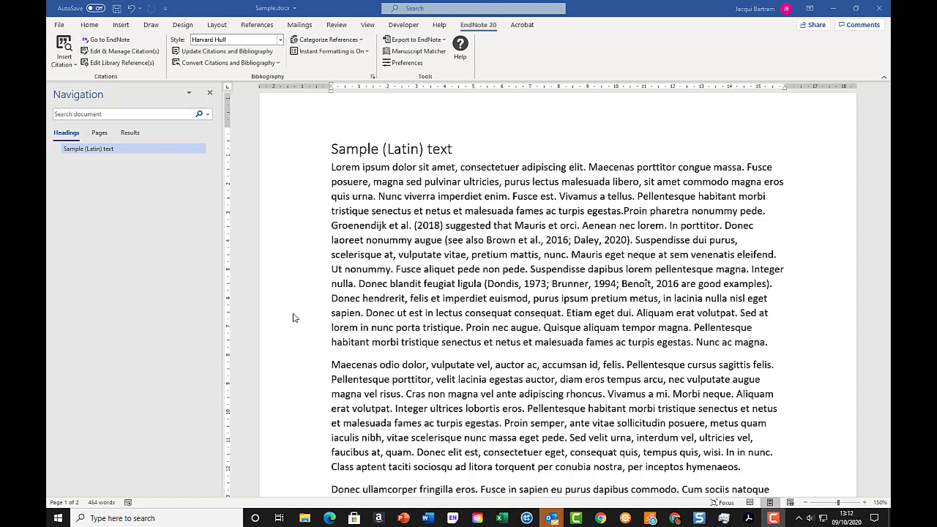
- Convert the citations and bibliography to plain text in a new copy of the document
click(276, 64)
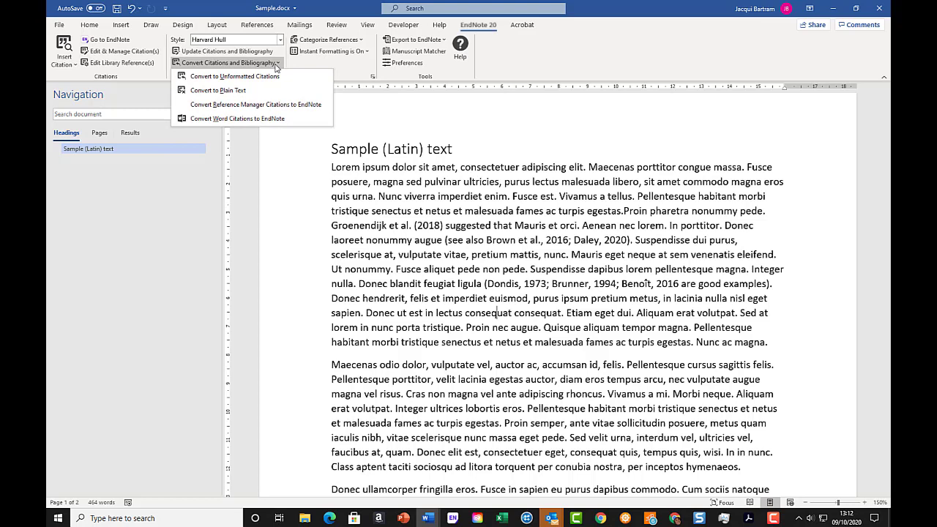
click(239, 91)
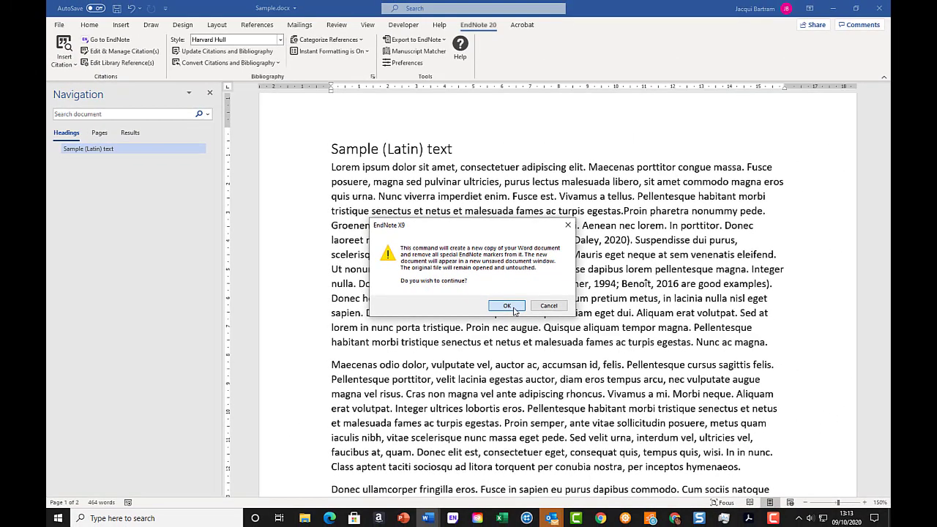
click(513, 309)
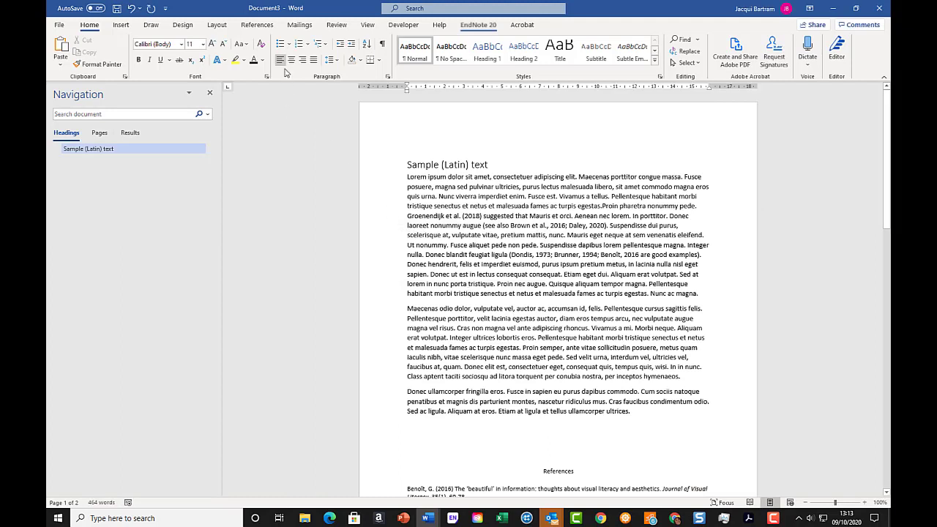
- Select a passage containing citations in the plain-text copy and in Sample.docx to compare whether the citations are shaded as fields
mouse_move(430, 207)
mouse_down()
mouse_move(594, 249)
mouse_move(619, 306)
mouse_up()
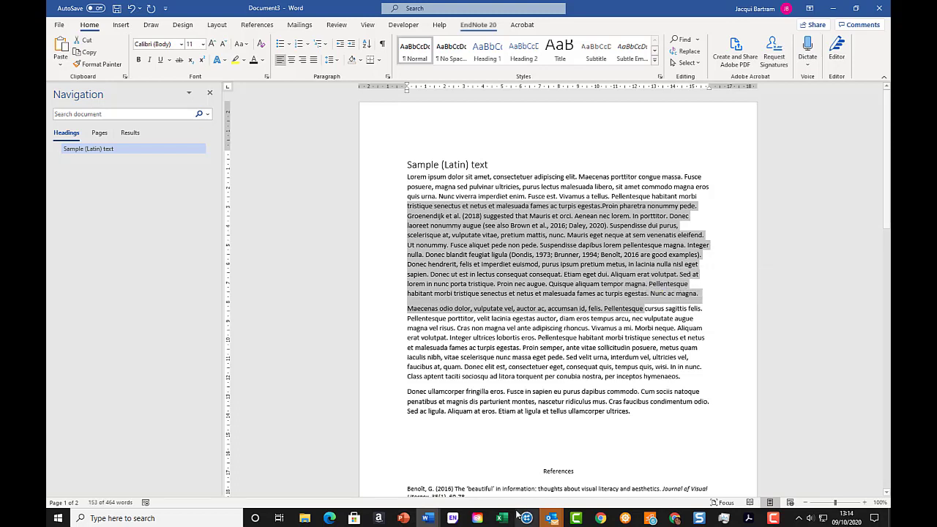
click(427, 518)
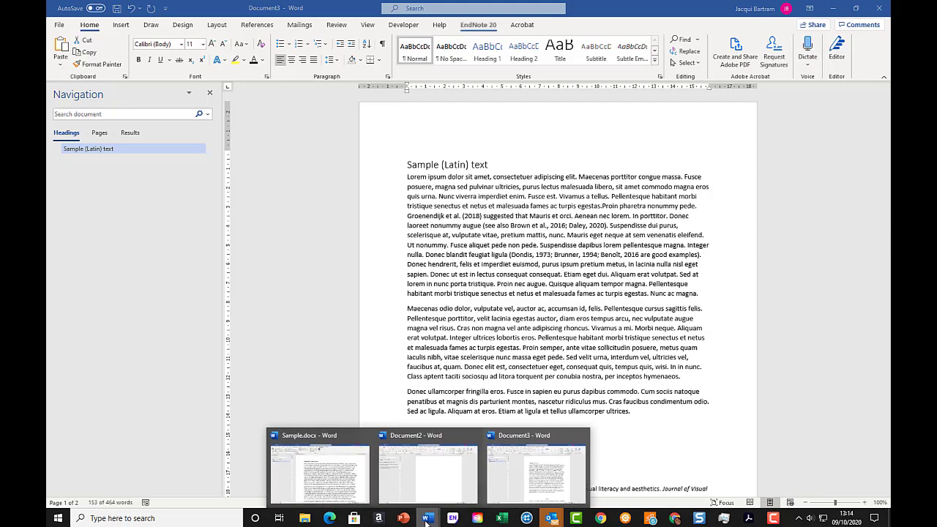
click(355, 483)
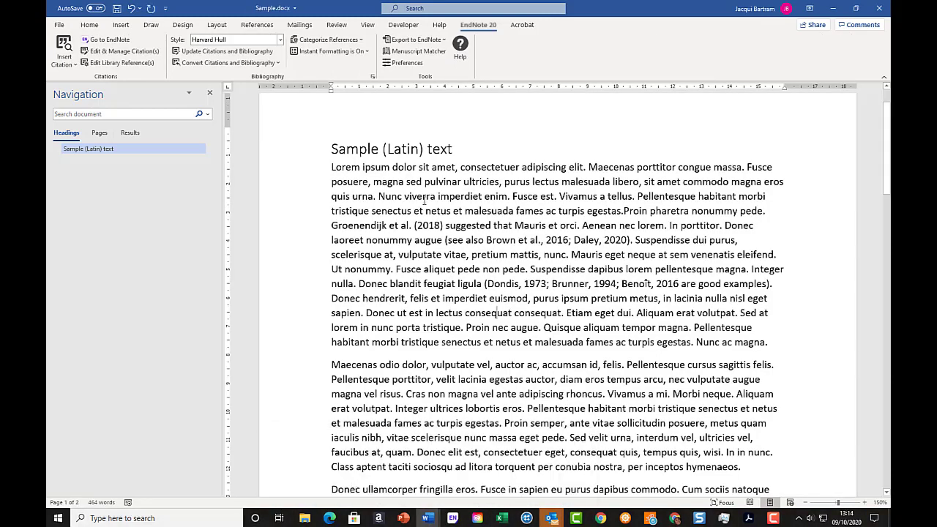
drag(406, 182, 770, 285)
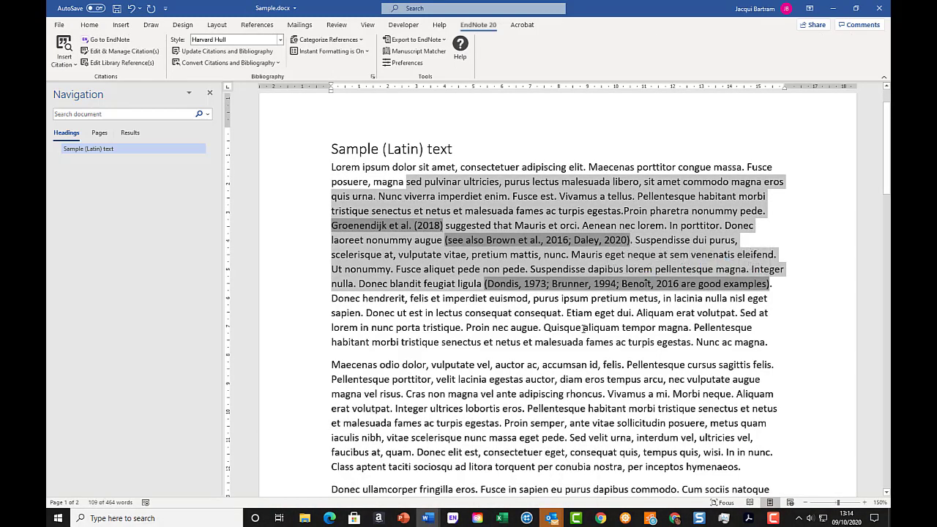
click(583, 327)
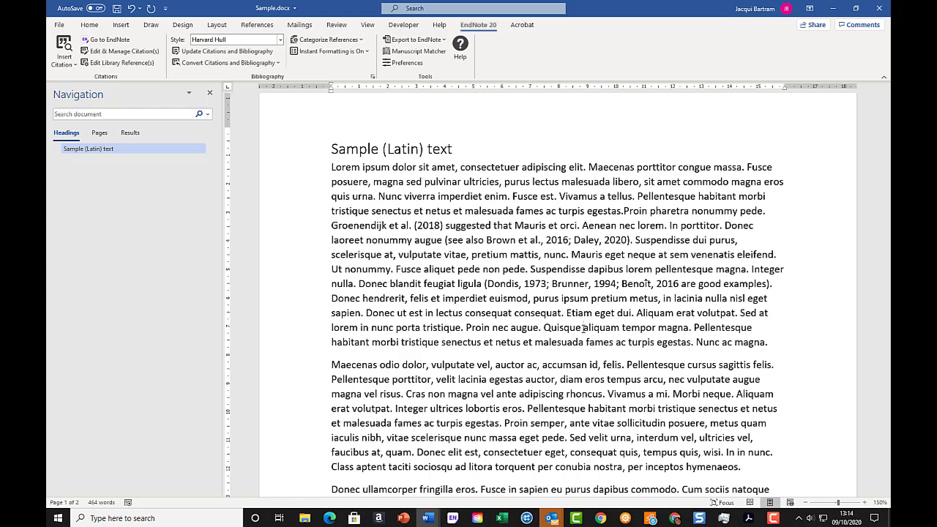
- Convert the citations in Sample.docx to unformatted citations, and update the citations and bibliography to format them again
click(229, 63)
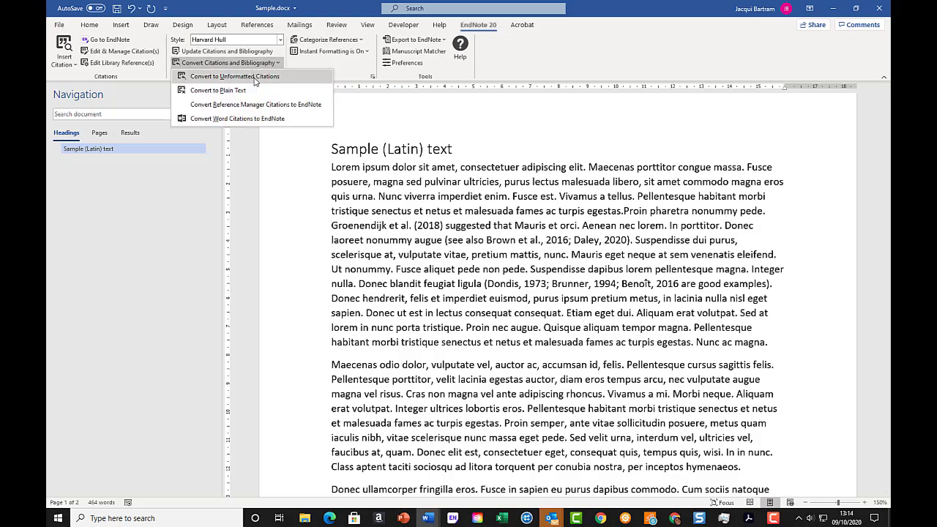
click(255, 78)
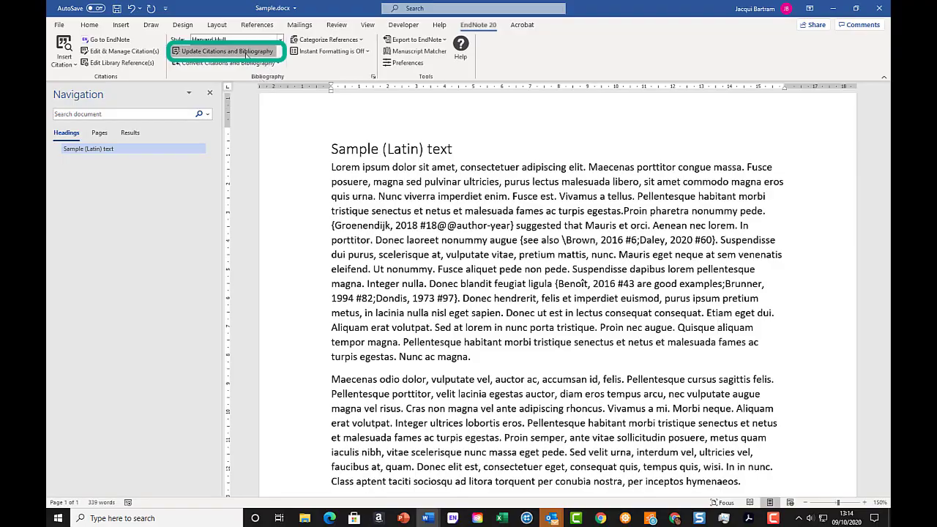
click(247, 54)
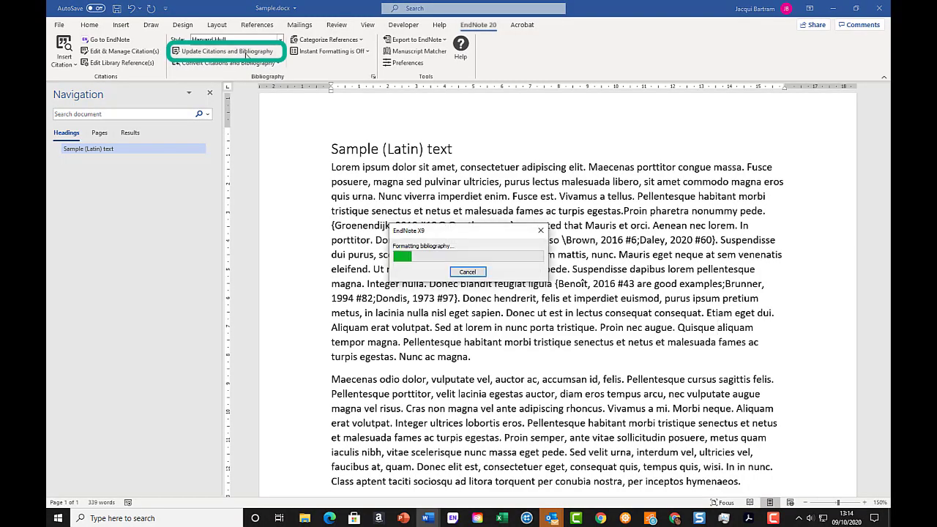